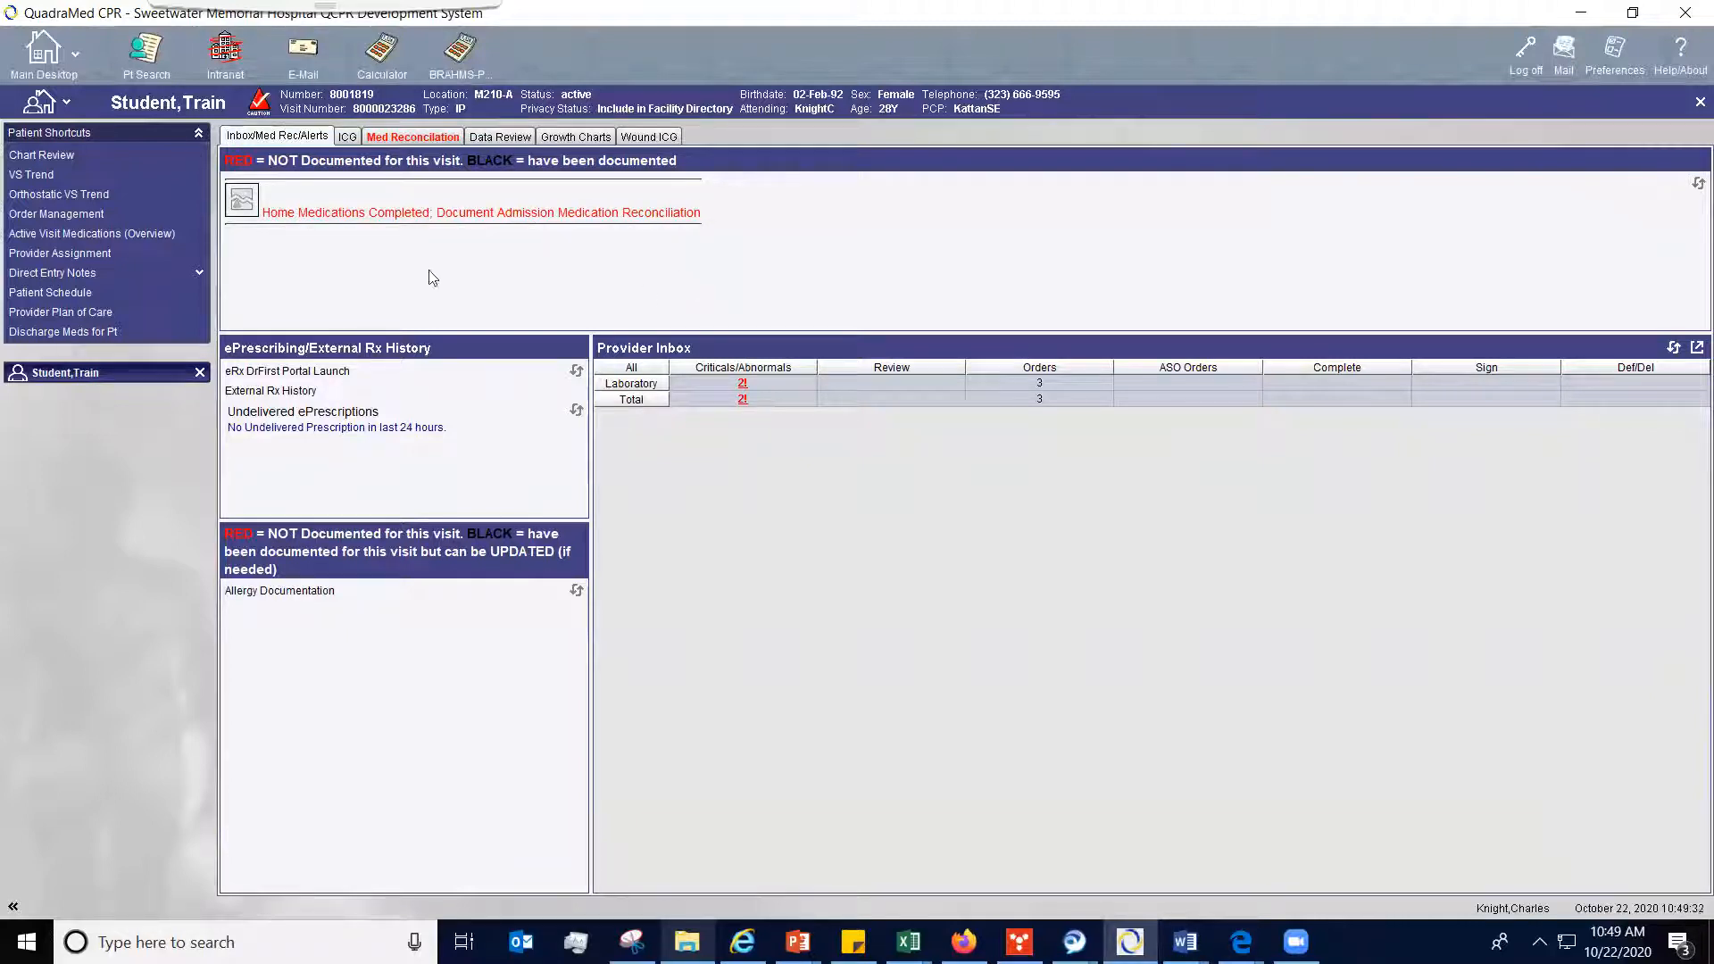
Process the scheduled Medication Reconciliation Admission 6.0.1 event with performed time "now", review its admission report, and exit without accepting.
left_click(416, 139)
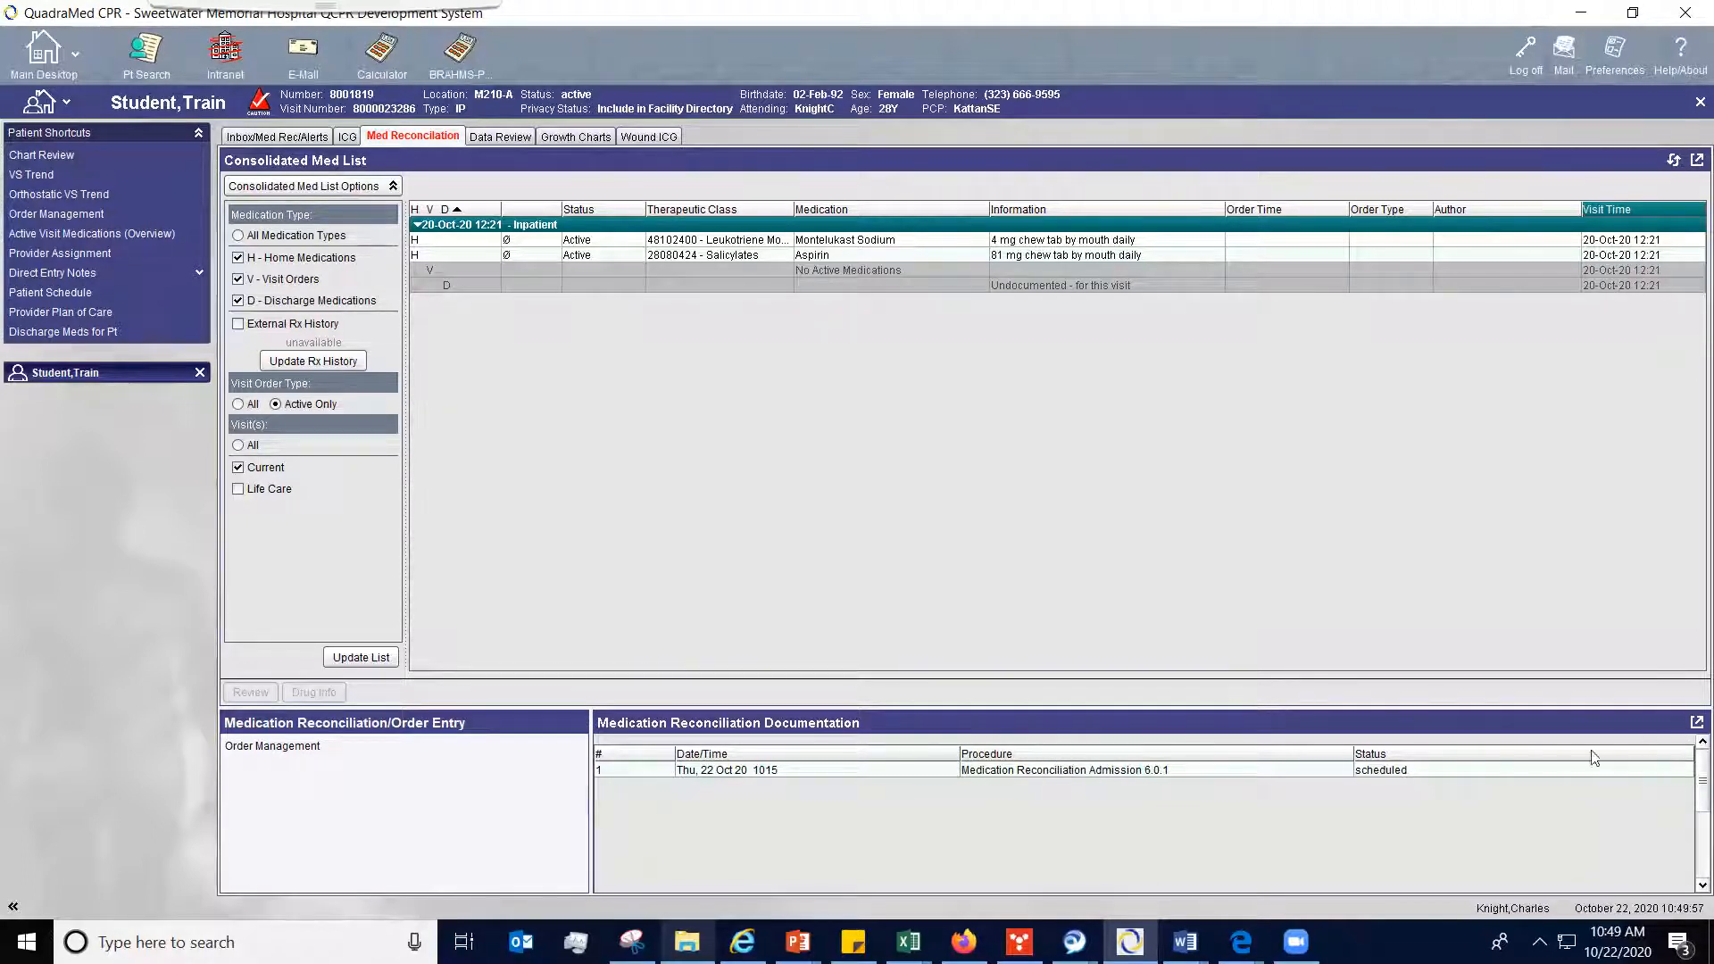
left_click(1694, 721)
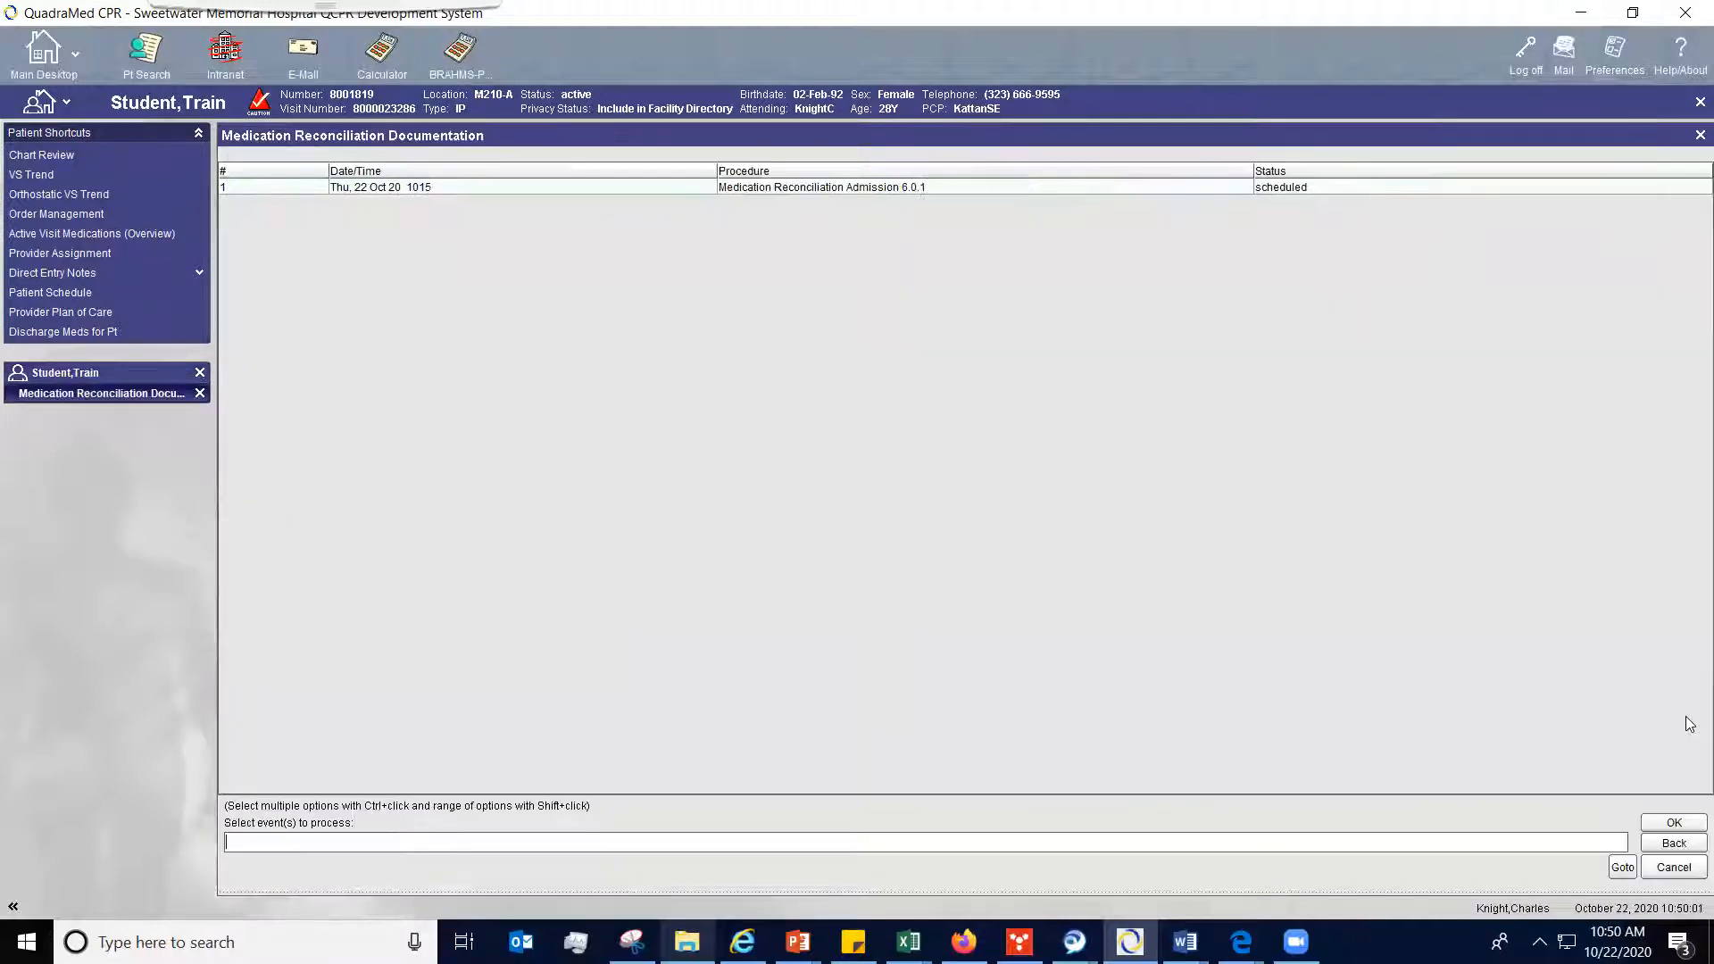
double_click(961, 190)
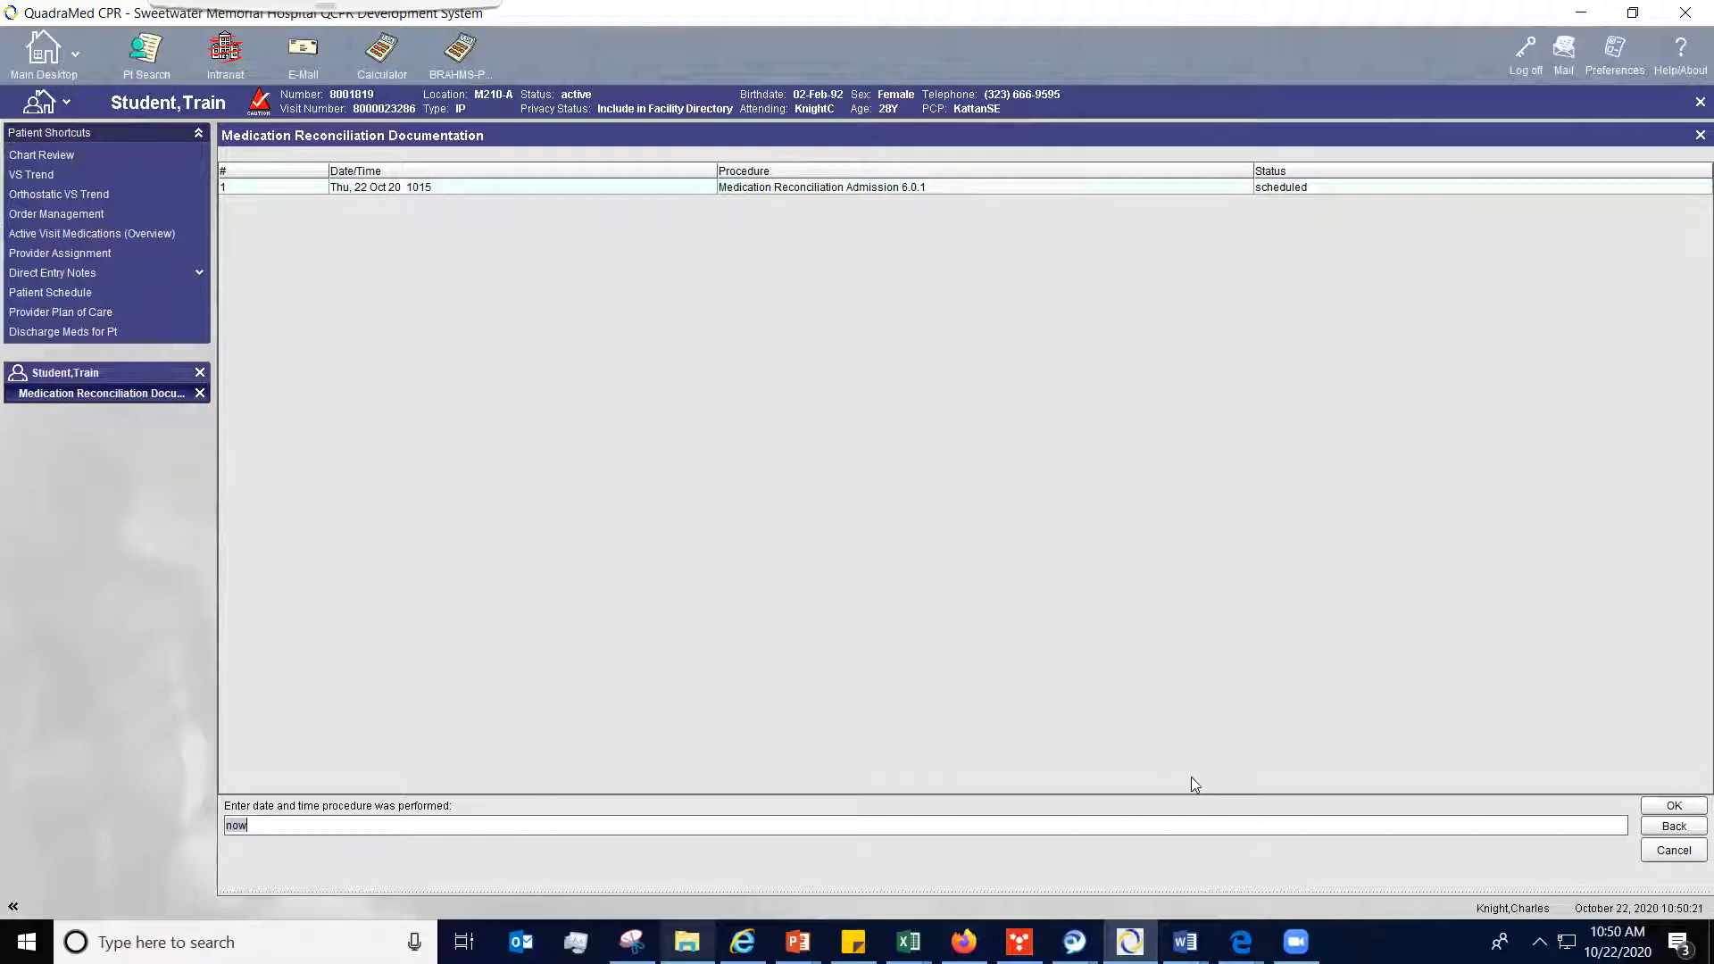
left_click(1676, 806)
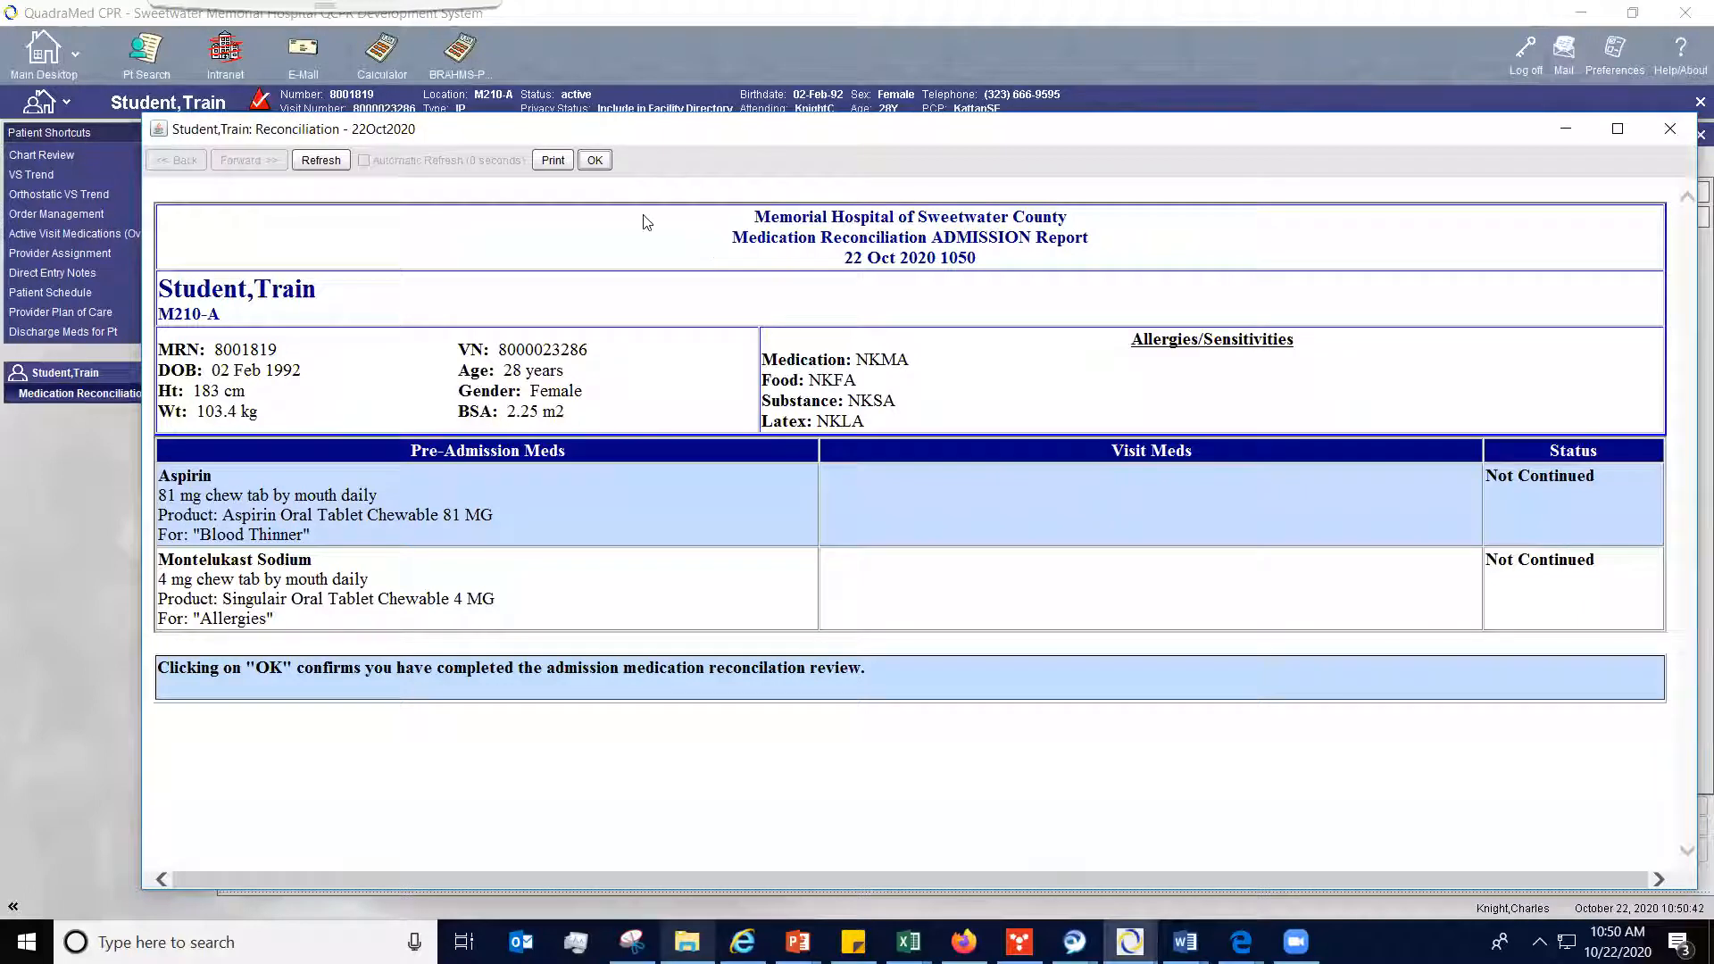
left_click(596, 164)
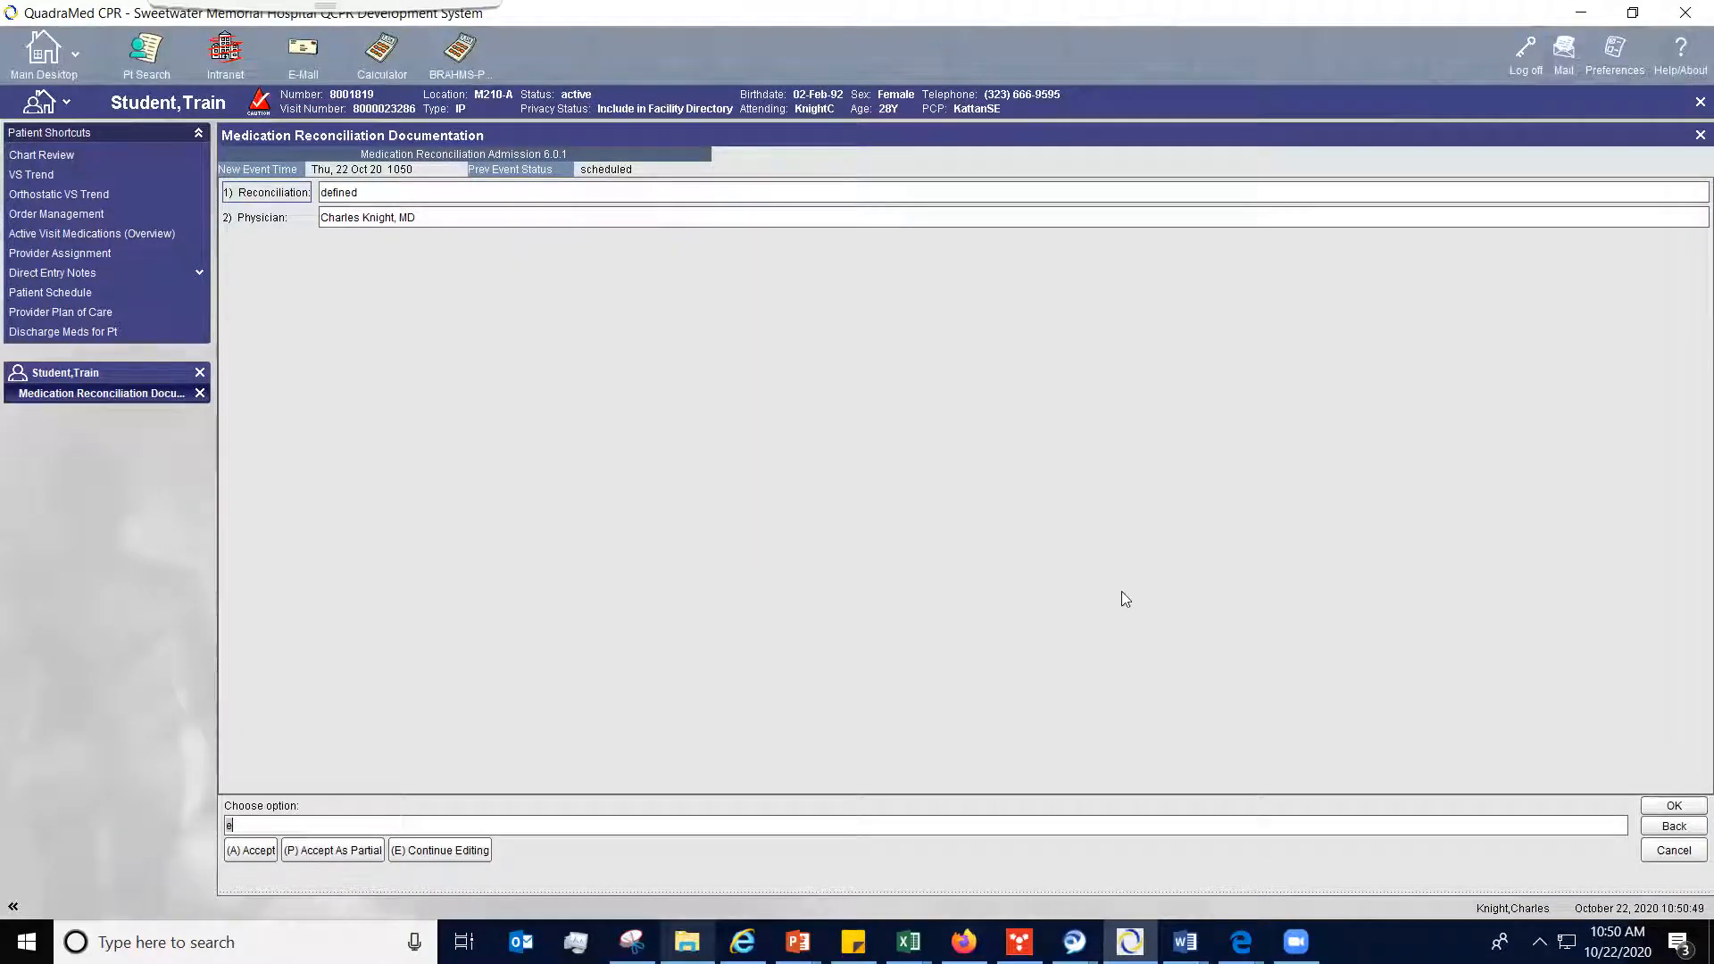
left_click(1689, 136)
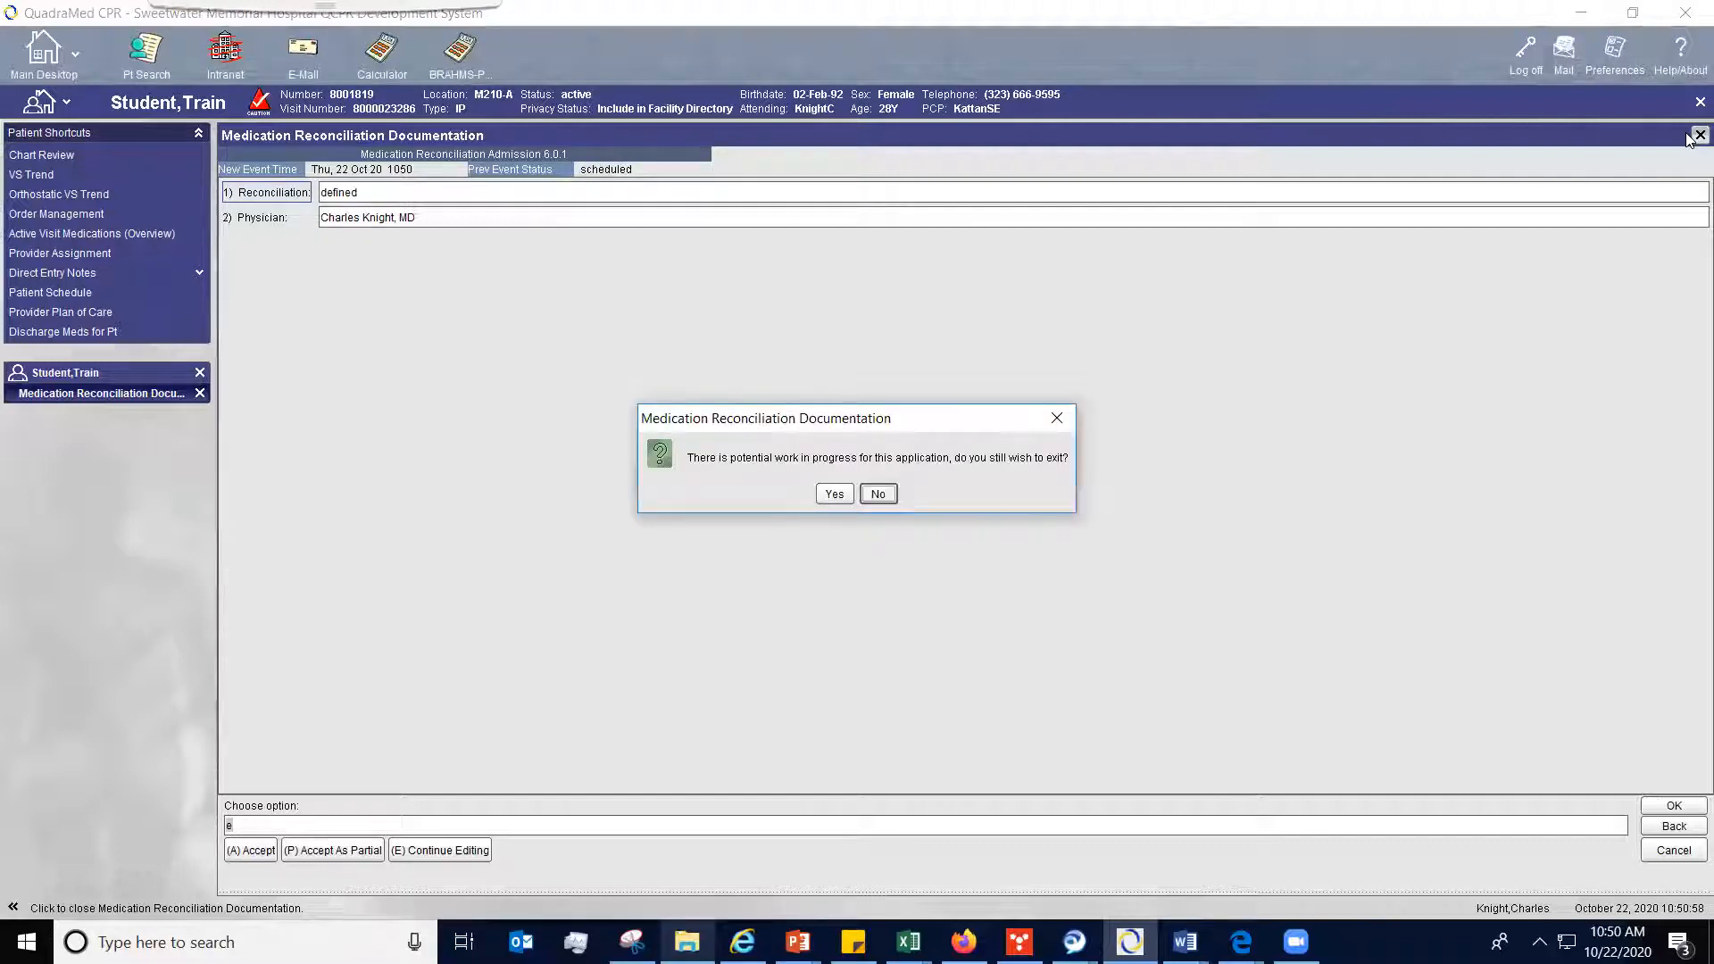
left_click(833, 495)
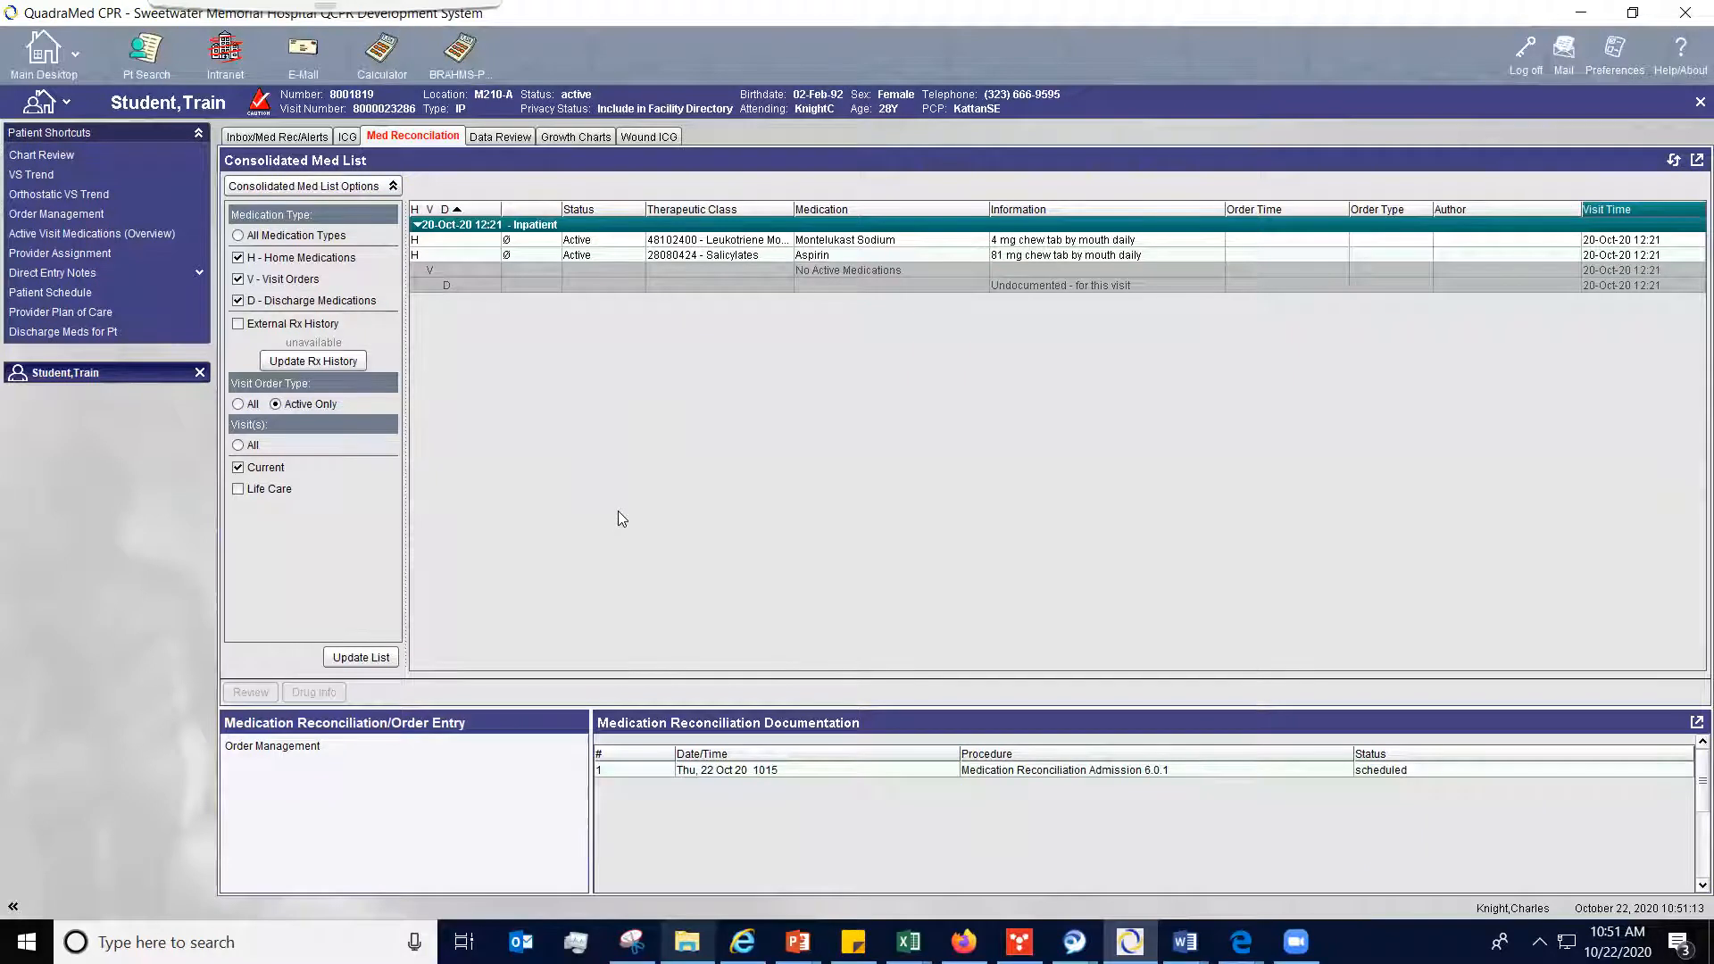
Open Order Management from the medication reconciliation view and start adding a problem to the patient's problem list.
left_click(357, 744)
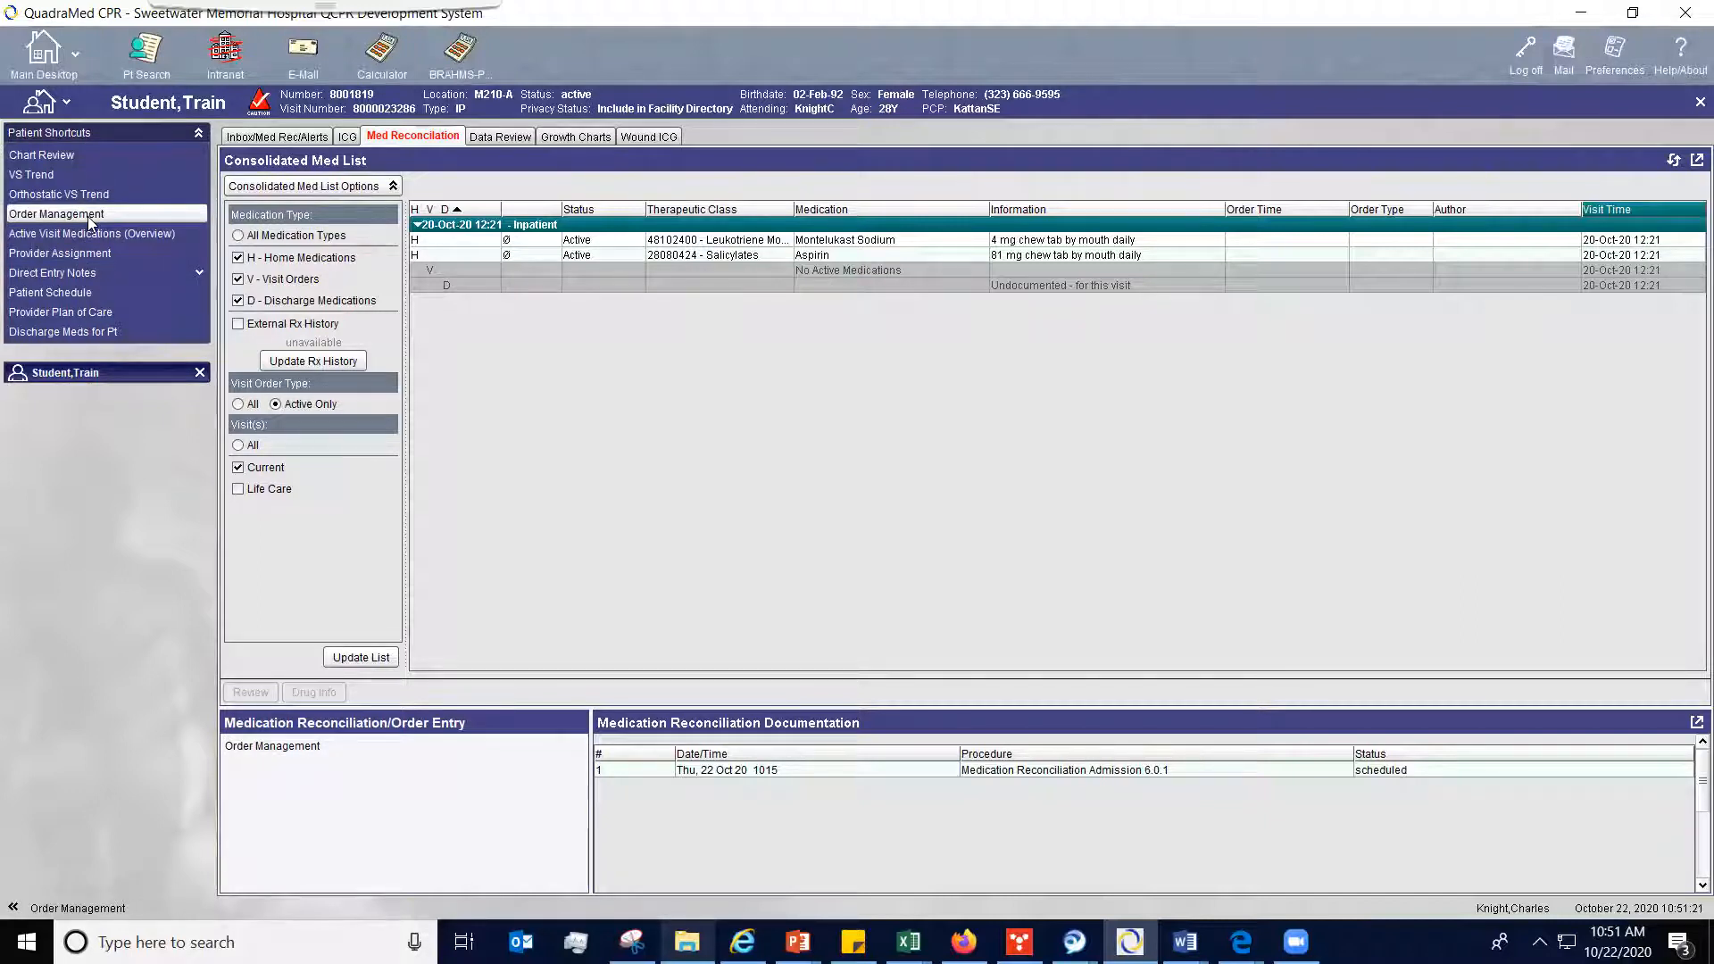
left_click(327, 746)
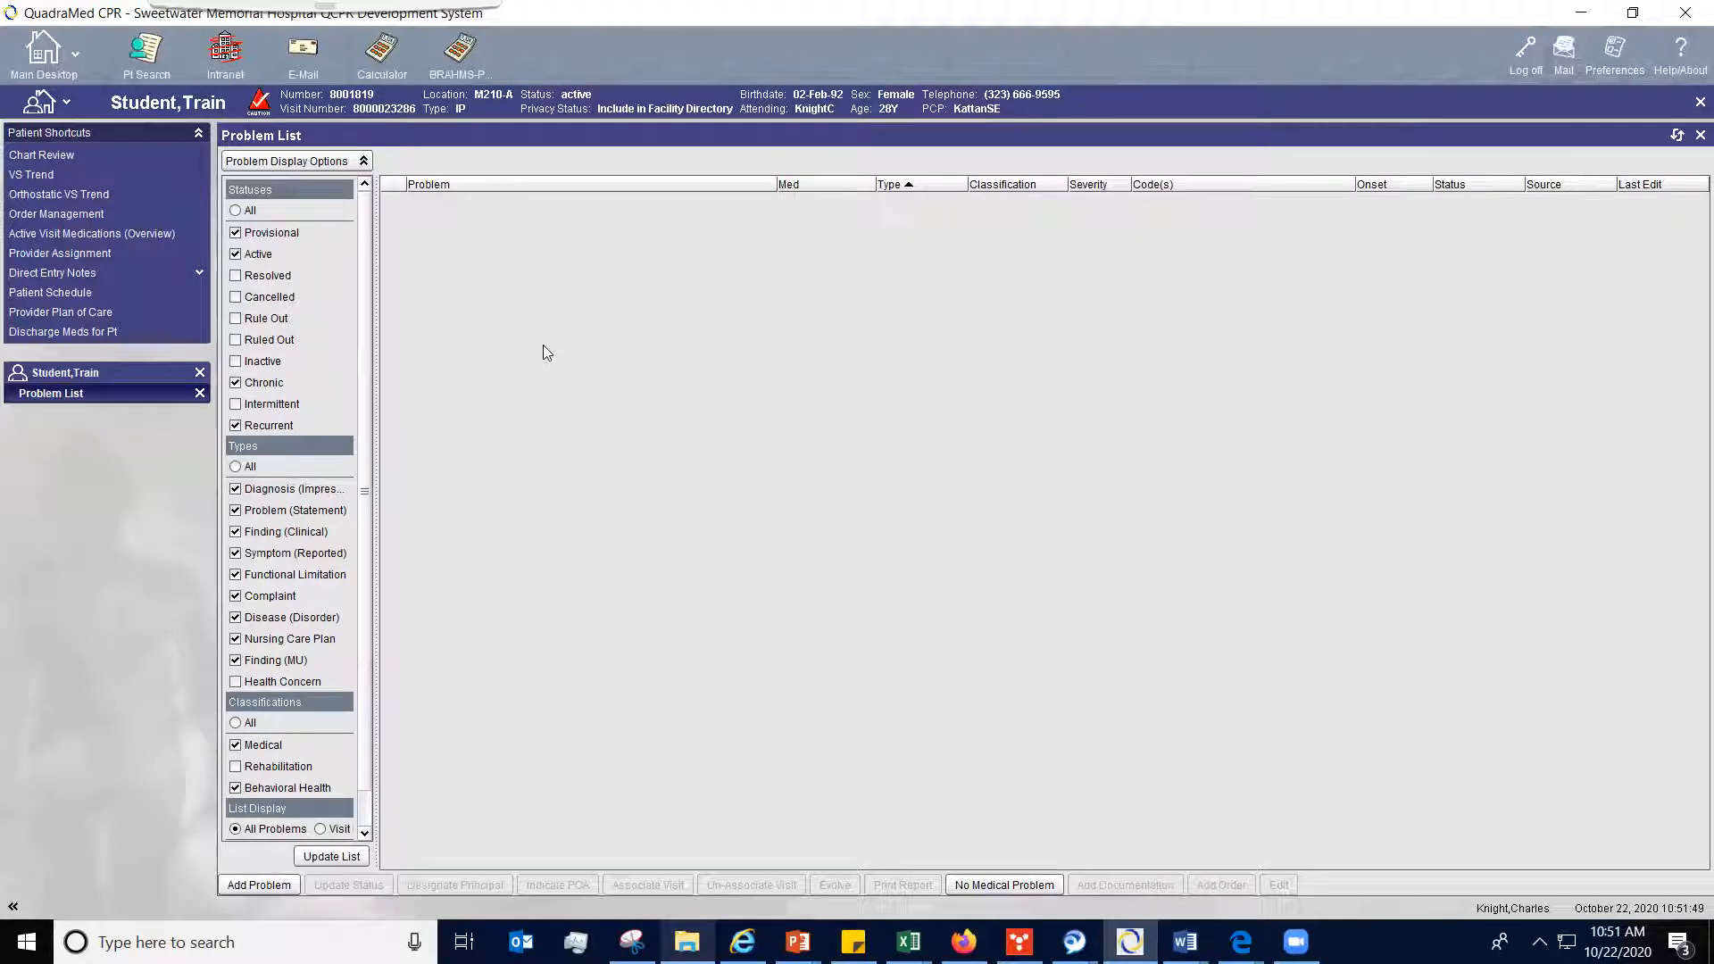
left_click(258, 891)
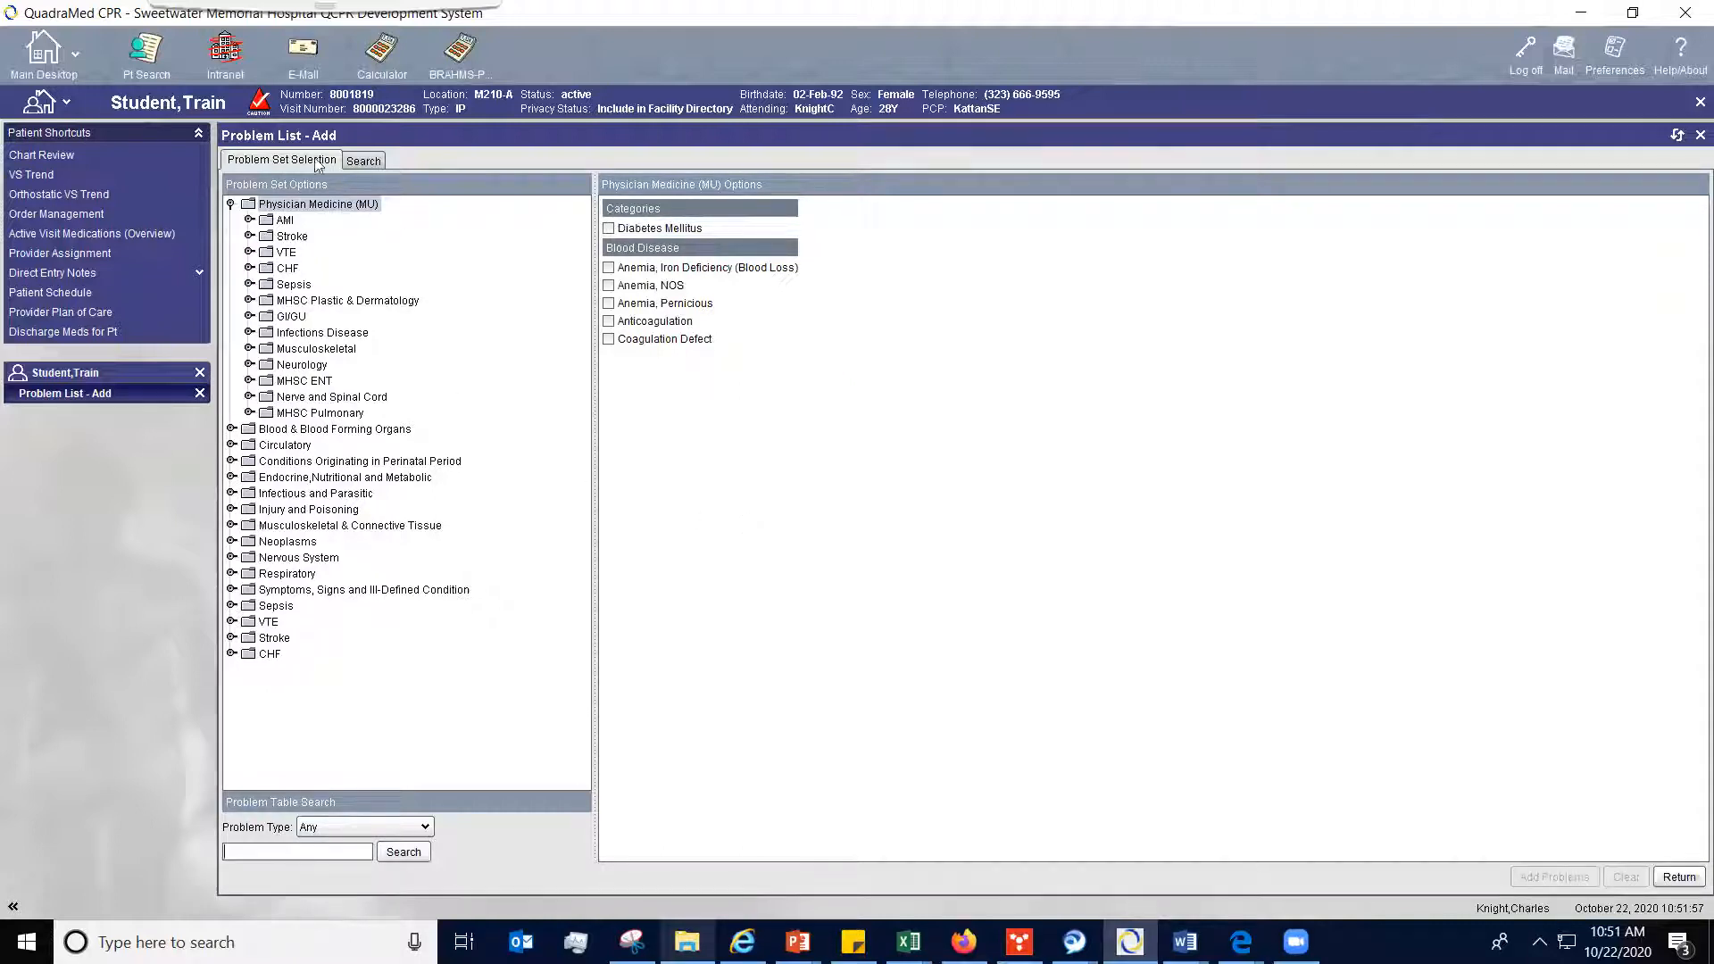
Browse the Stroke, VTE, MHSC Plastic & Dermatology and GI/GU problem sets, and look at the problem search options.
left_click(287, 235)
left_click(286, 253)
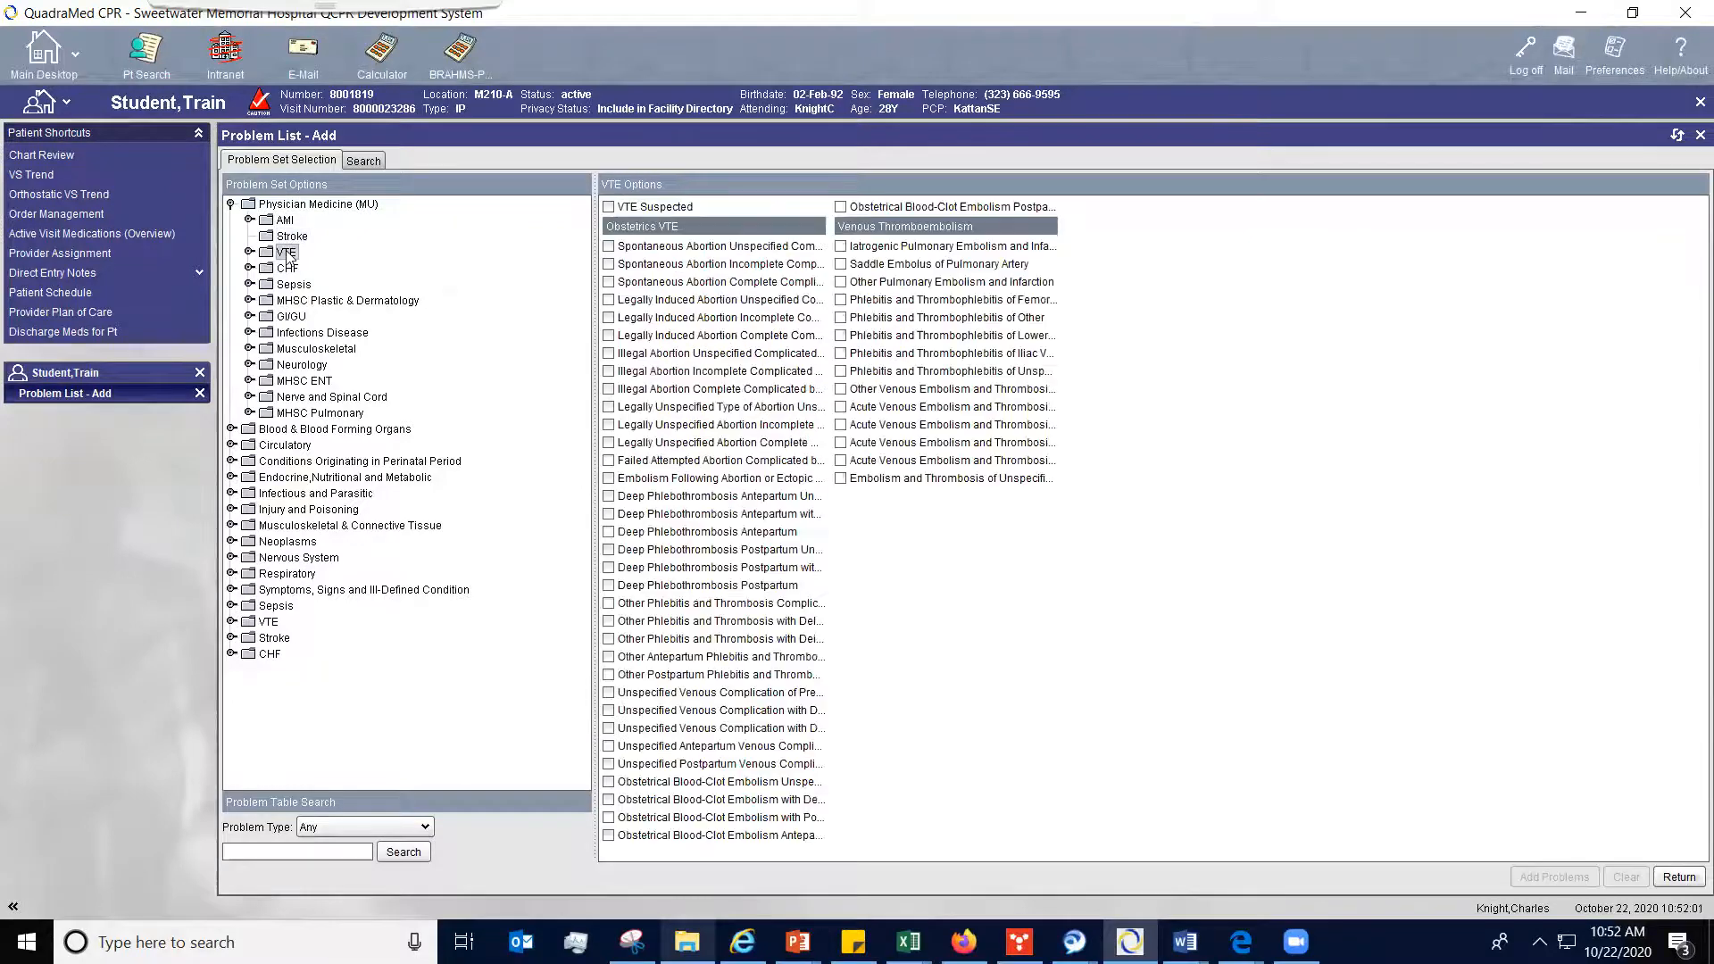
left_click(290, 301)
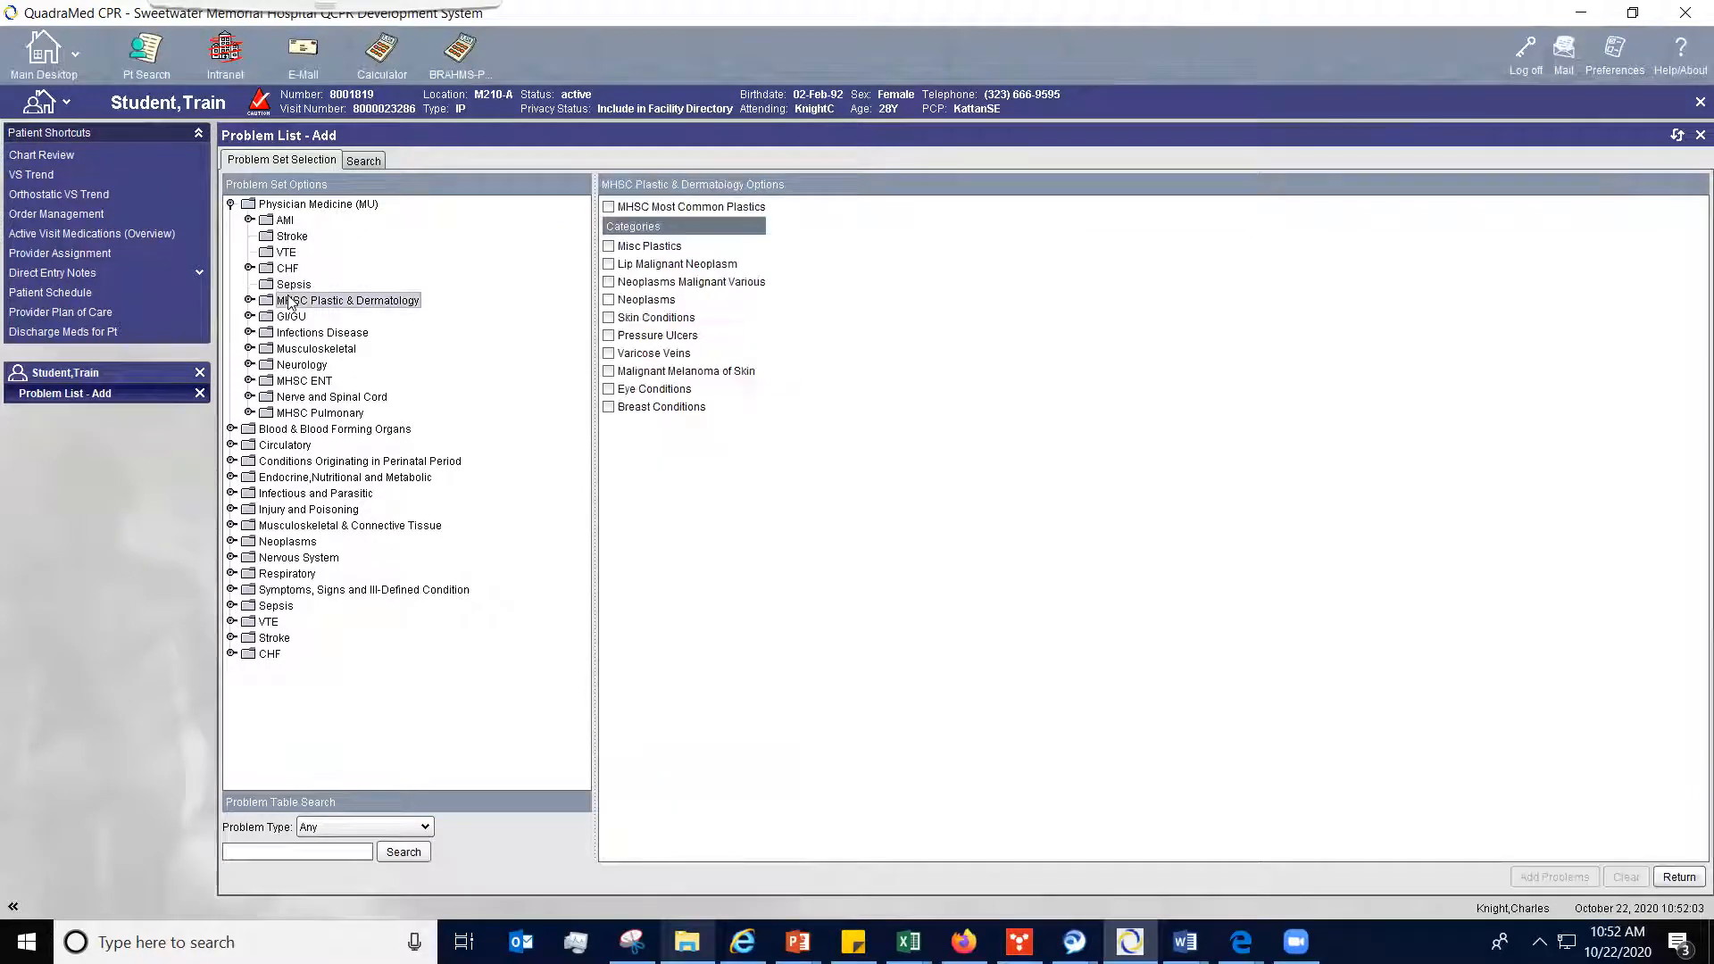
left_click(291, 317)
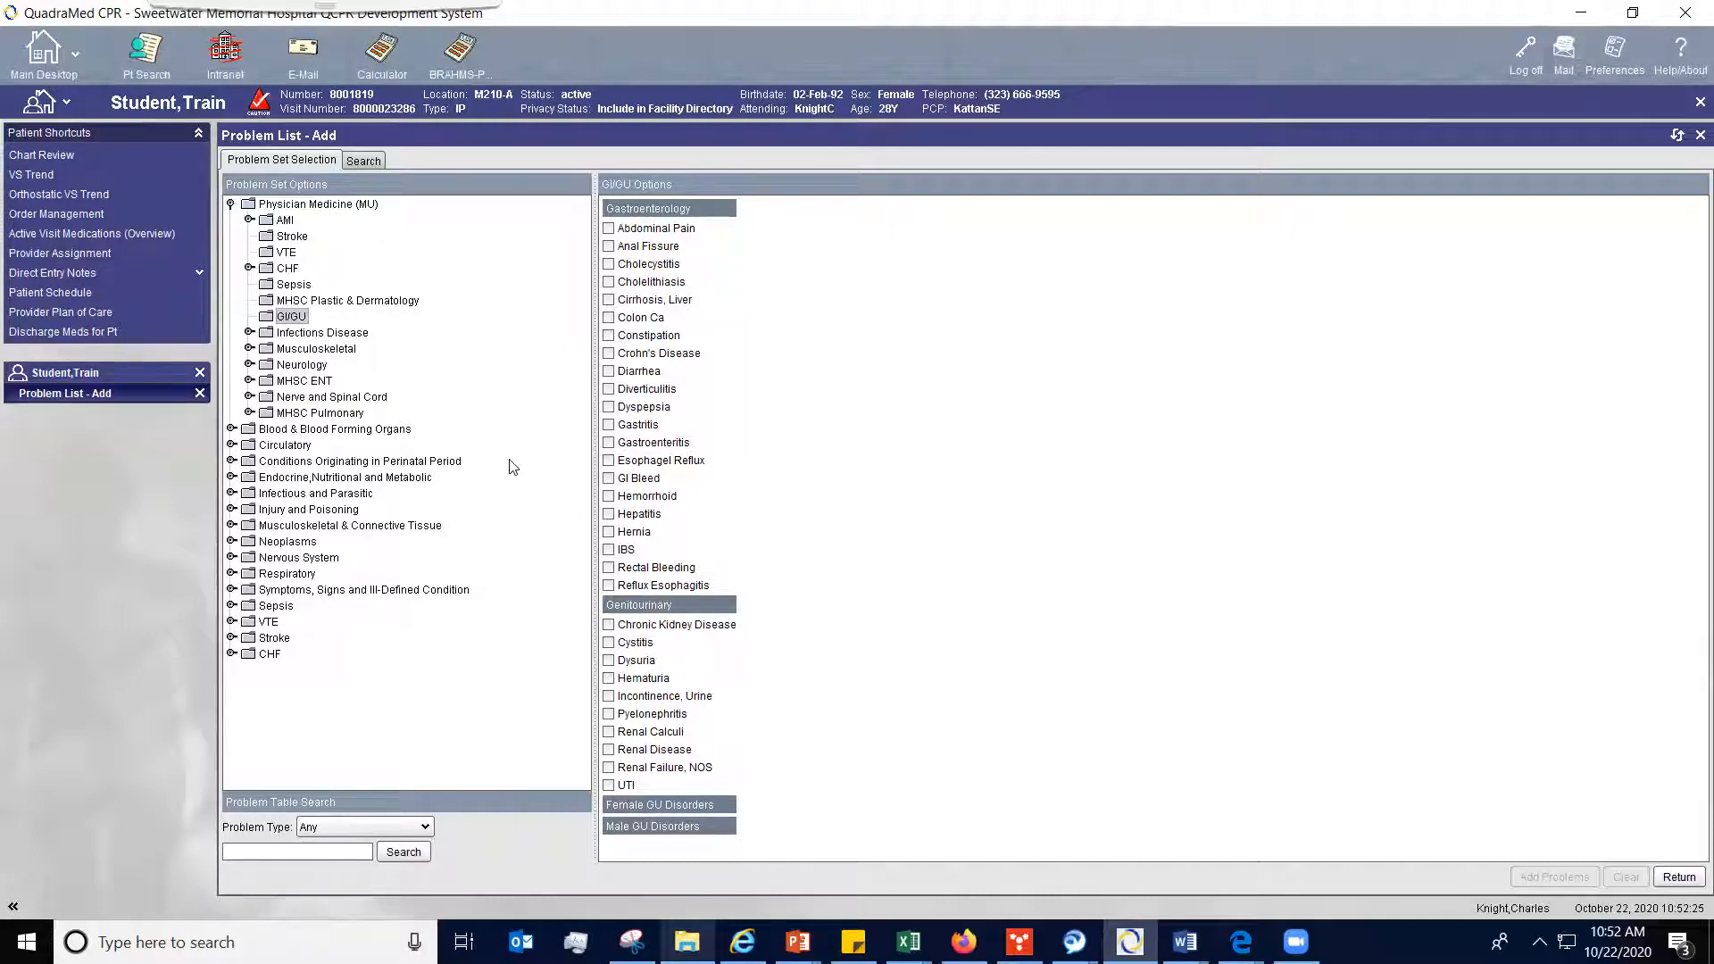
left_click(363, 162)
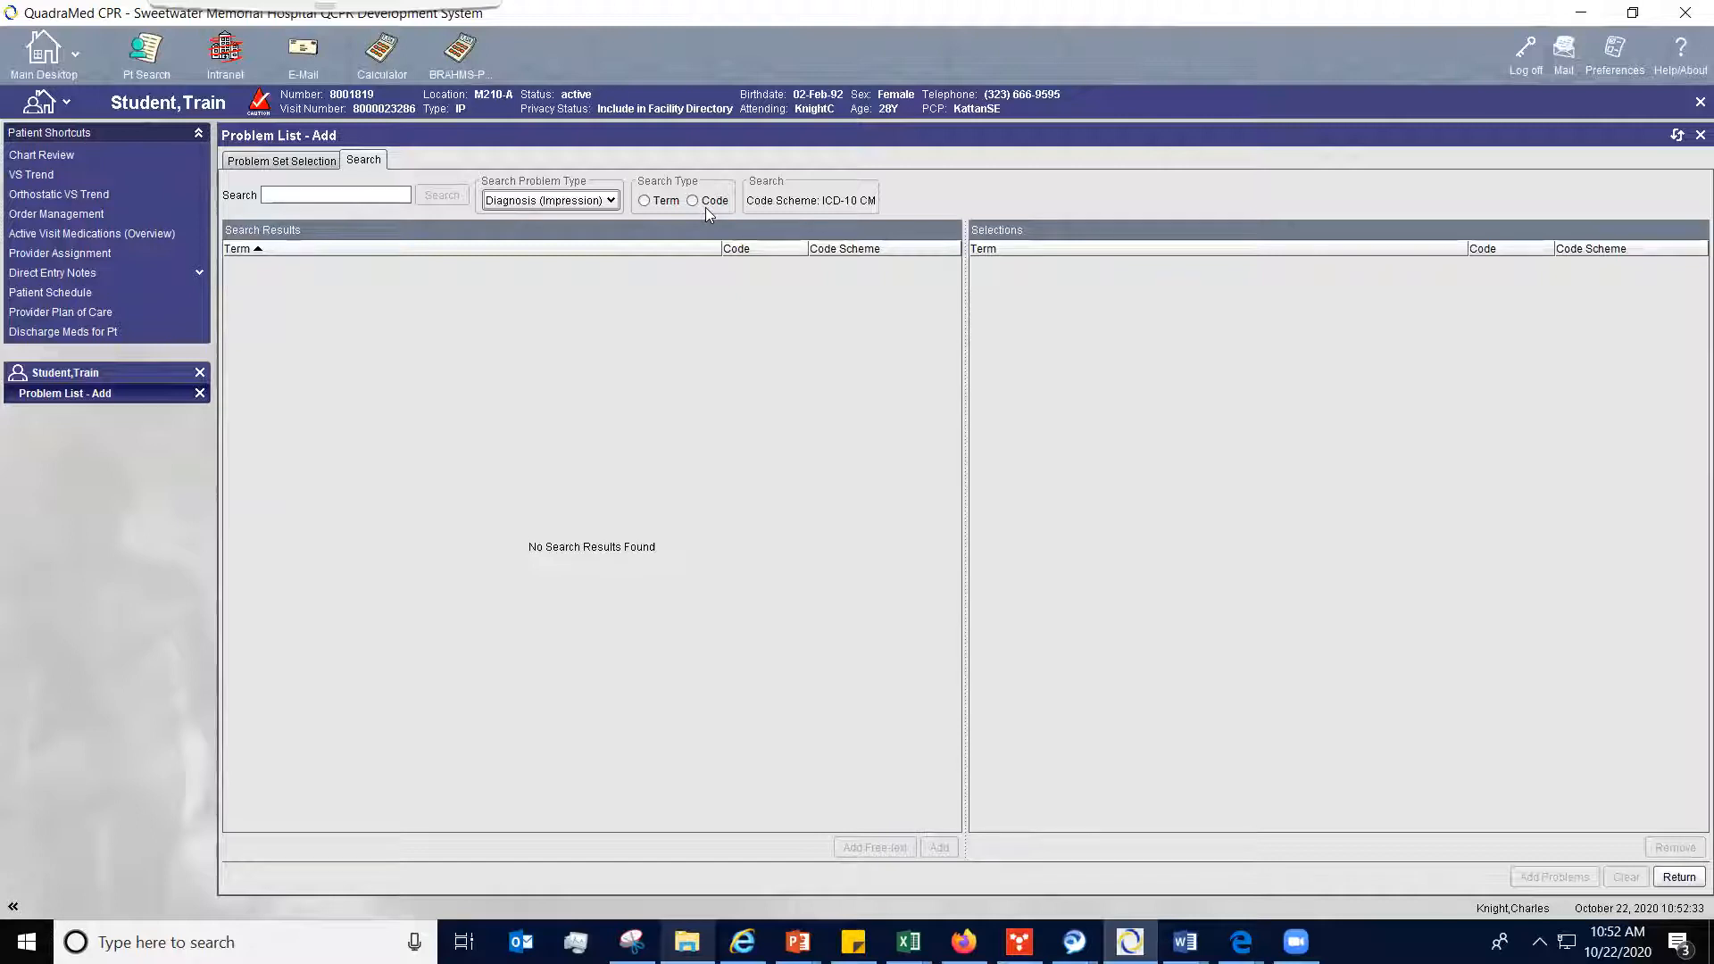
left_click(307, 162)
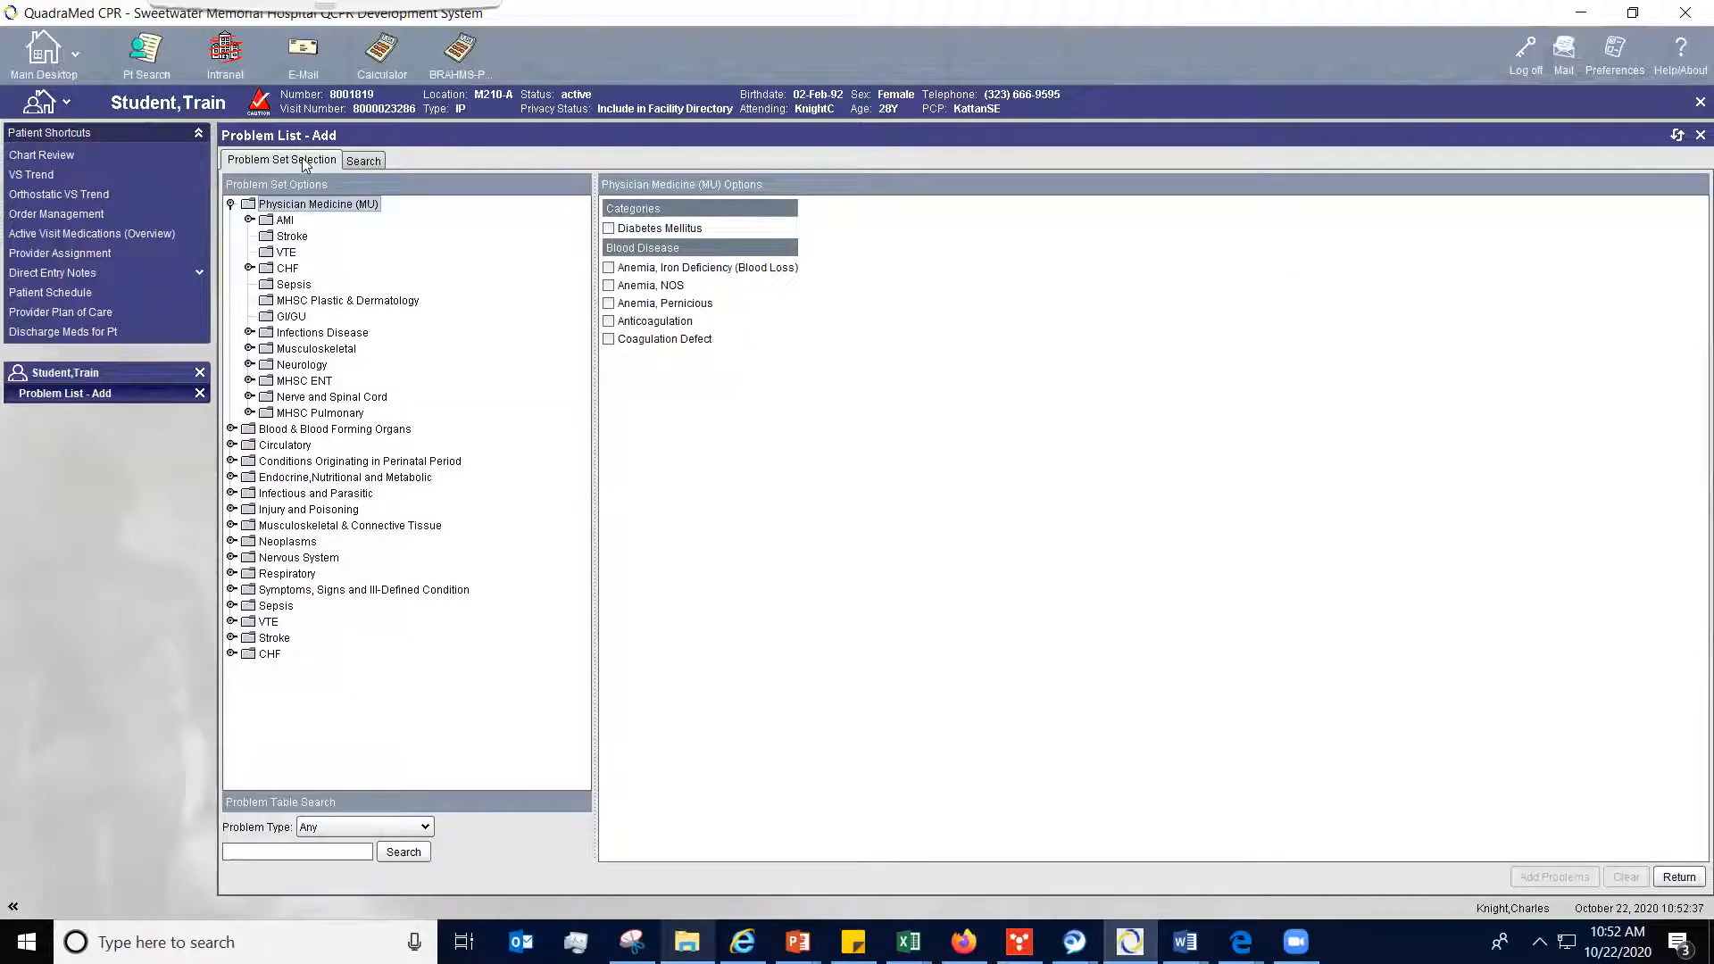
Add Diabetes Mellitus from the Physician Medicine (MU) set with the problem type Diagnosis (Impression).
left_click(609, 229)
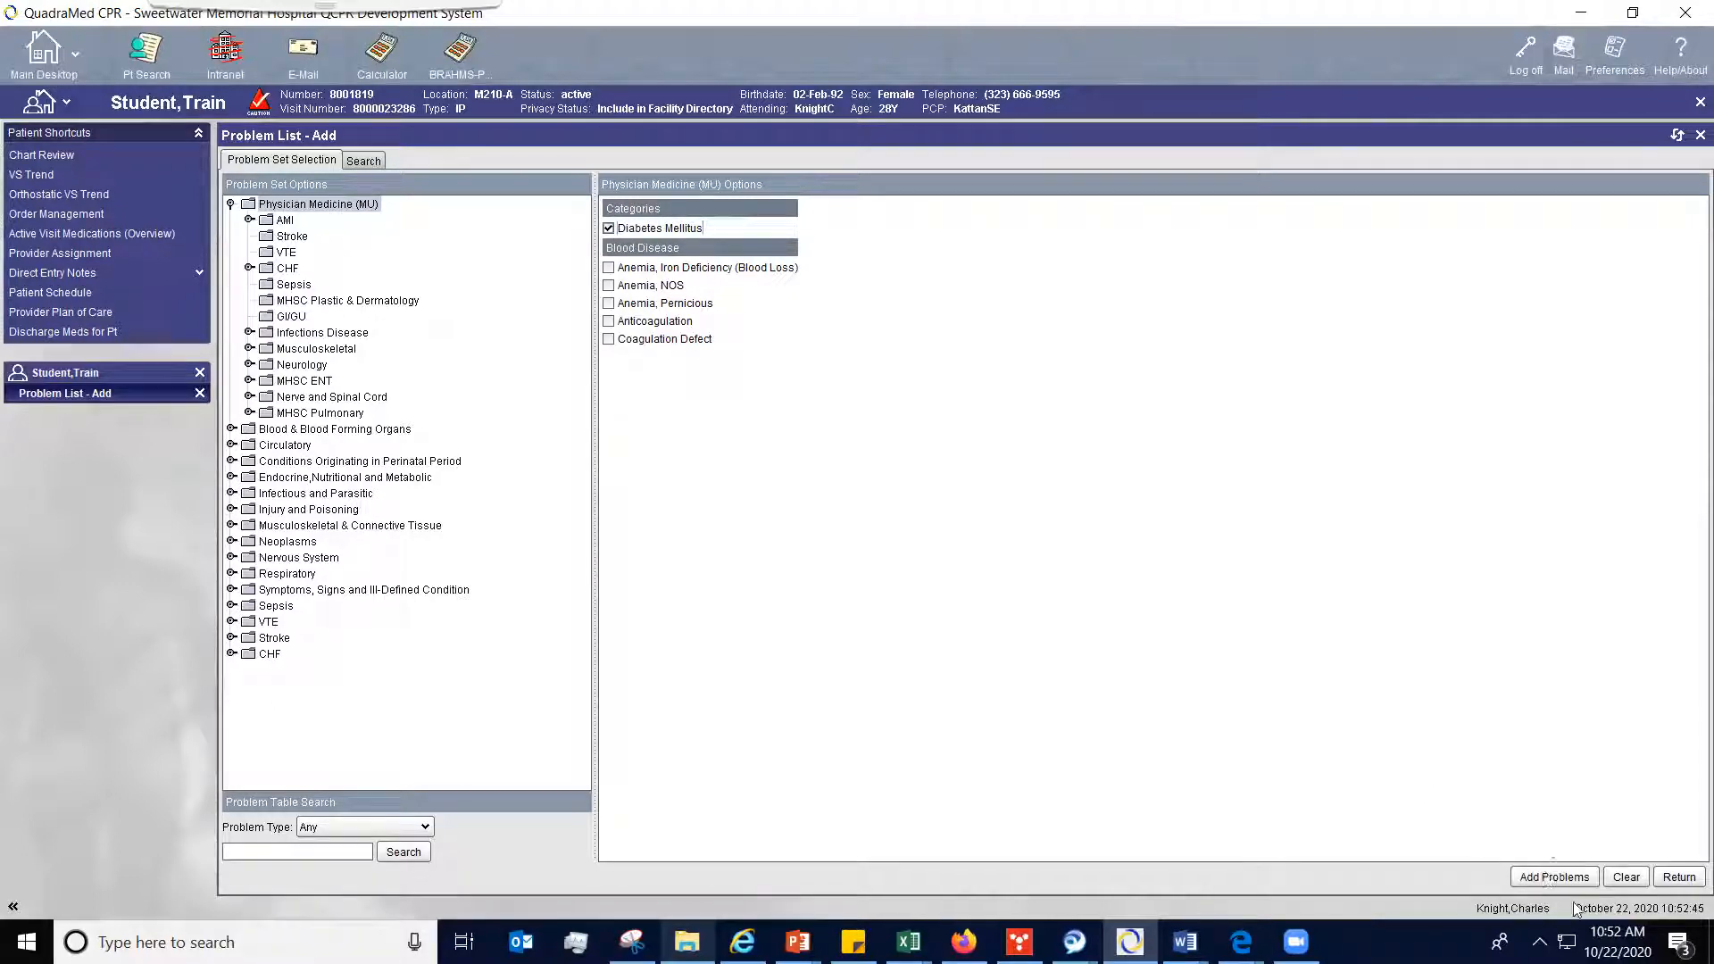
left_click(1555, 877)
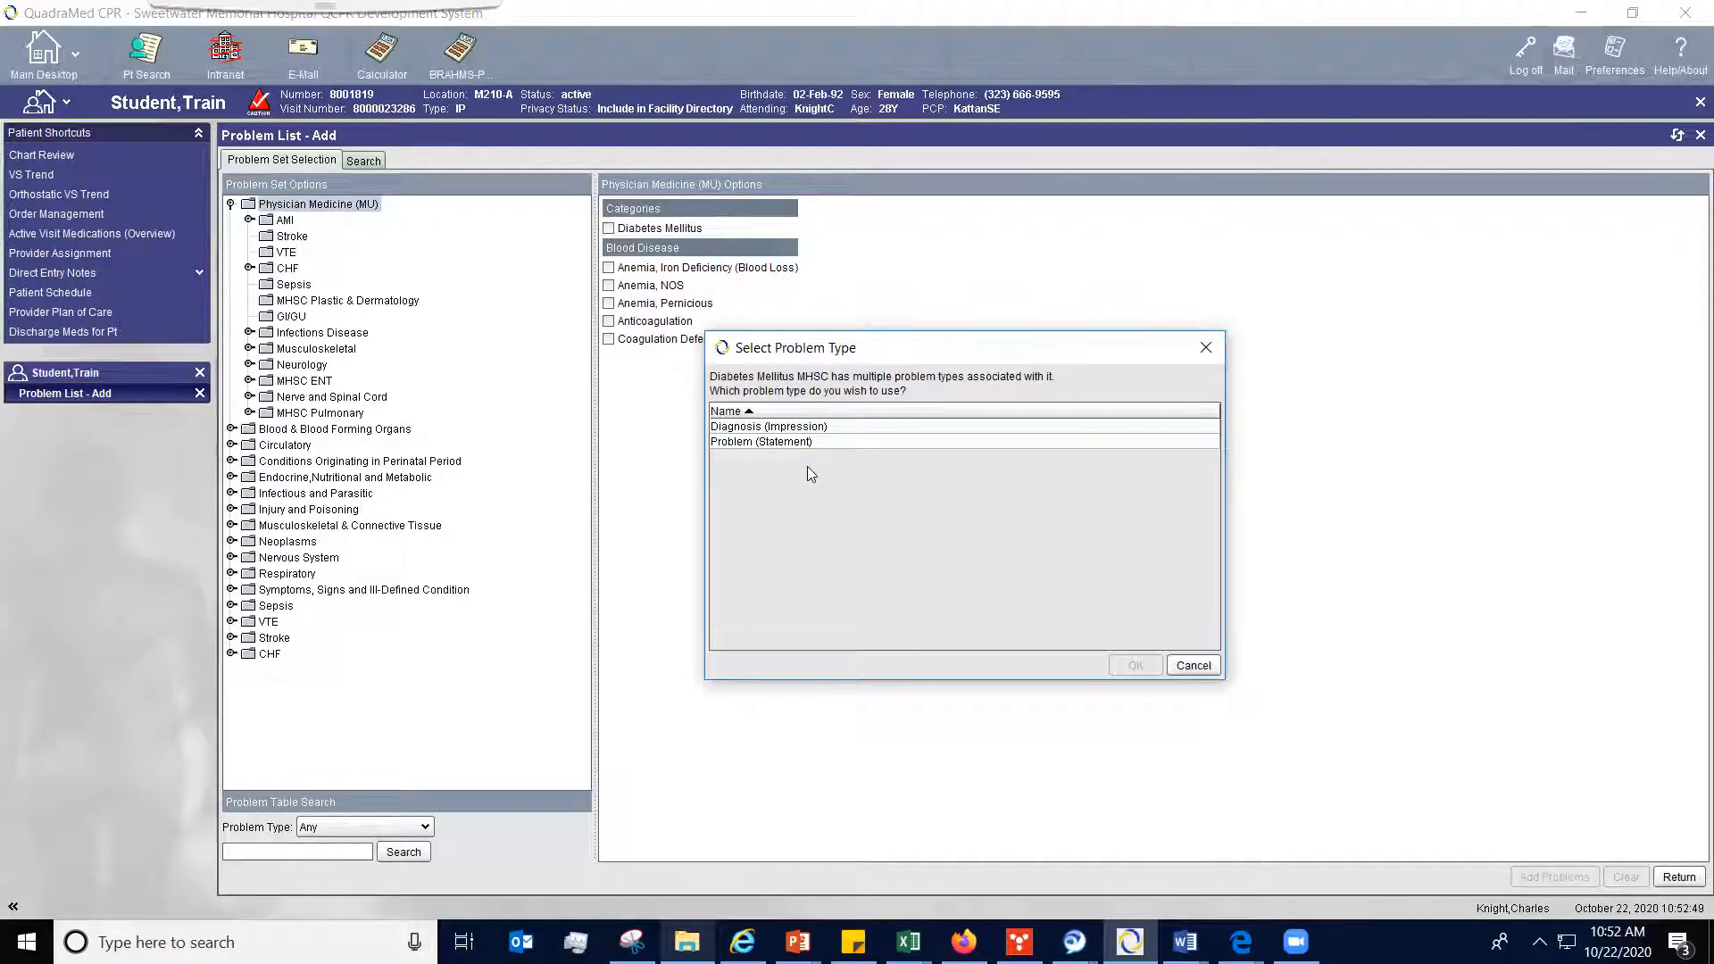
left_click(790, 427)
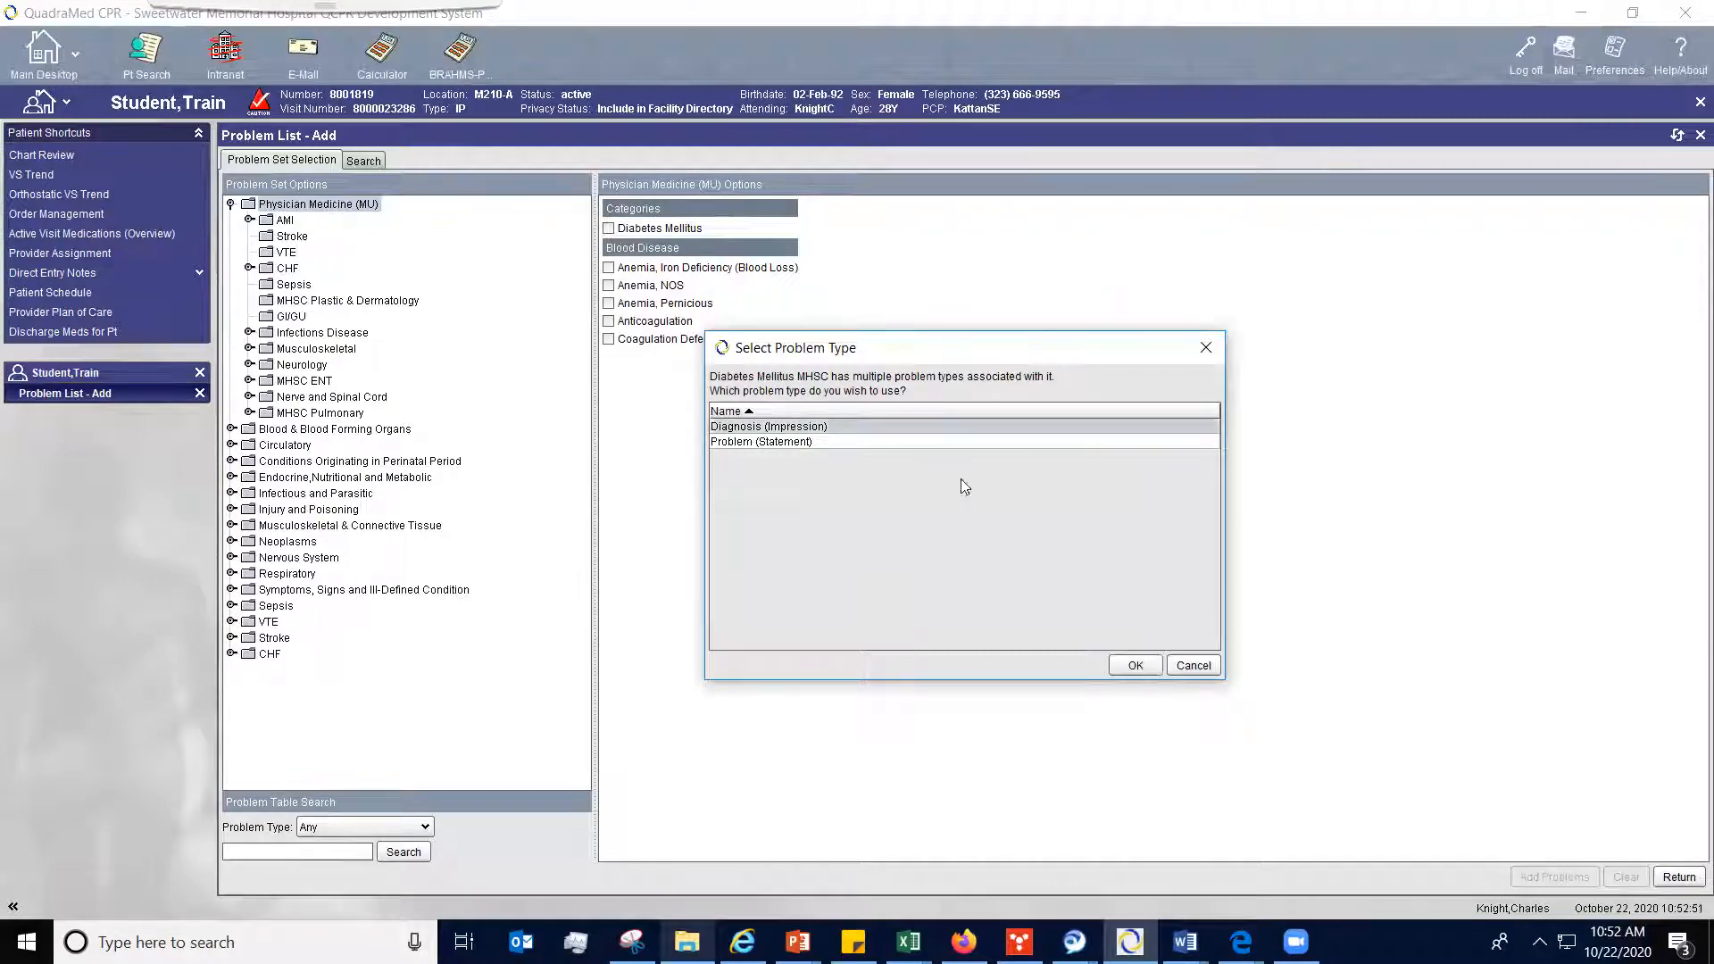
left_click(1135, 666)
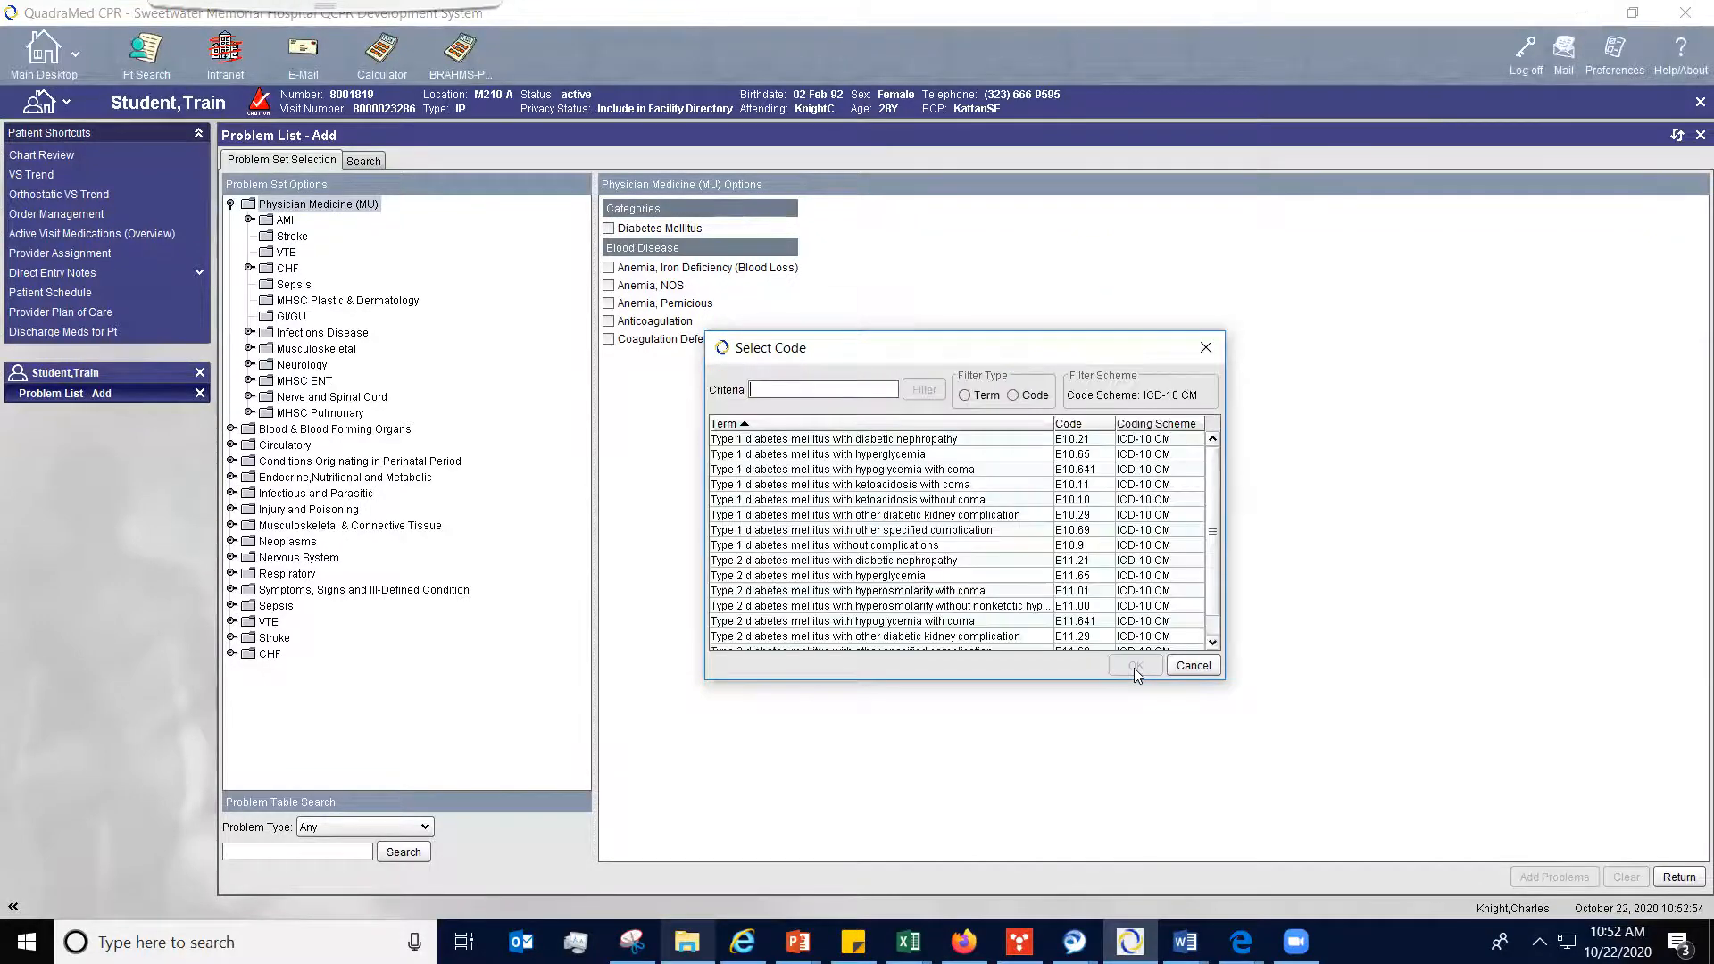
Code the problem as Type 2 diabetes mellitus with hyperglycemia (E11.65), set its severity to Acute, and accept it for the current visit.
left_click(890, 577)
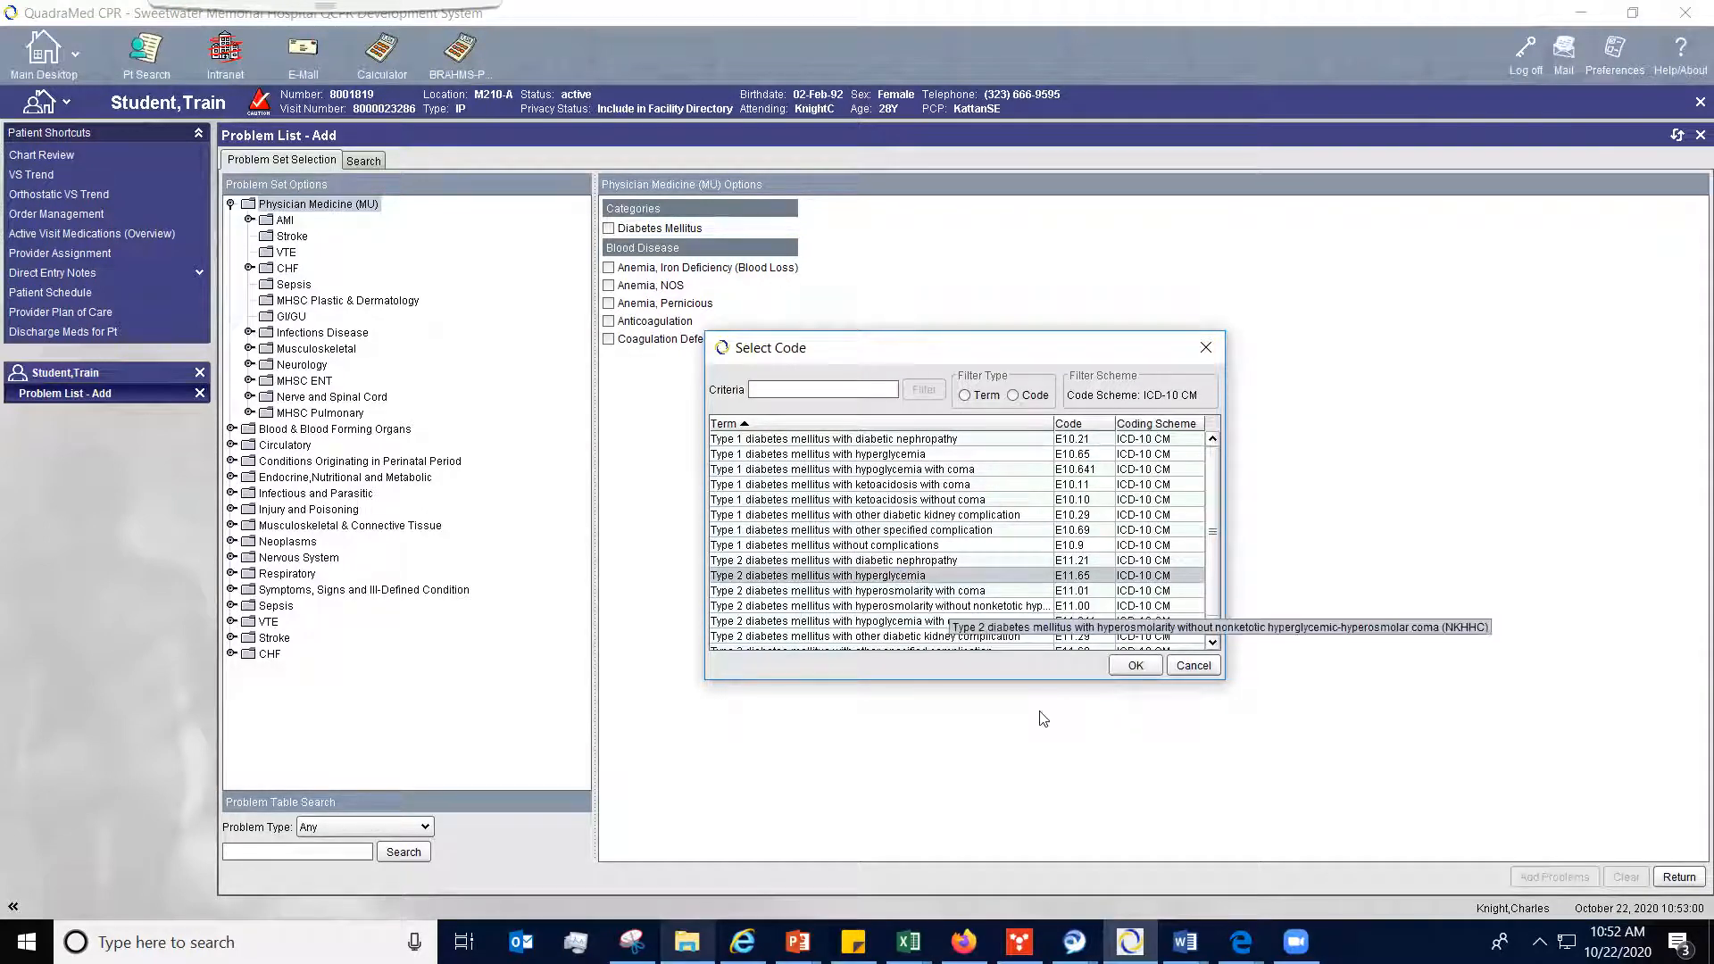
left_click(1134, 665)
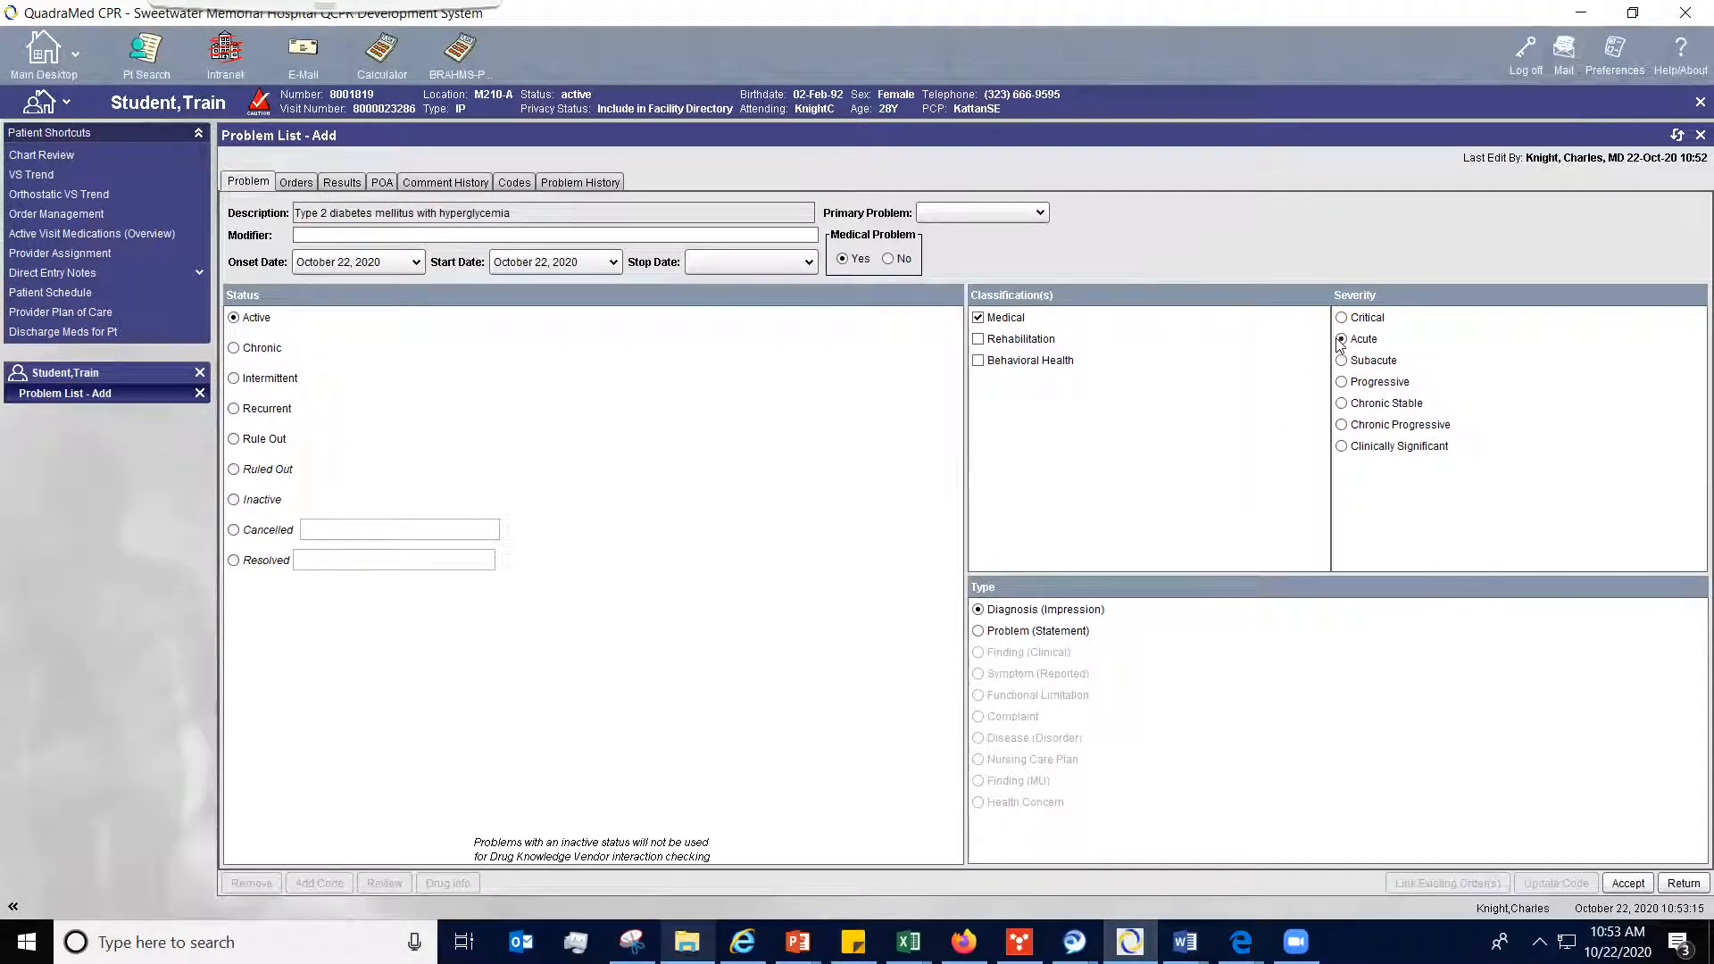
left_click(1627, 884)
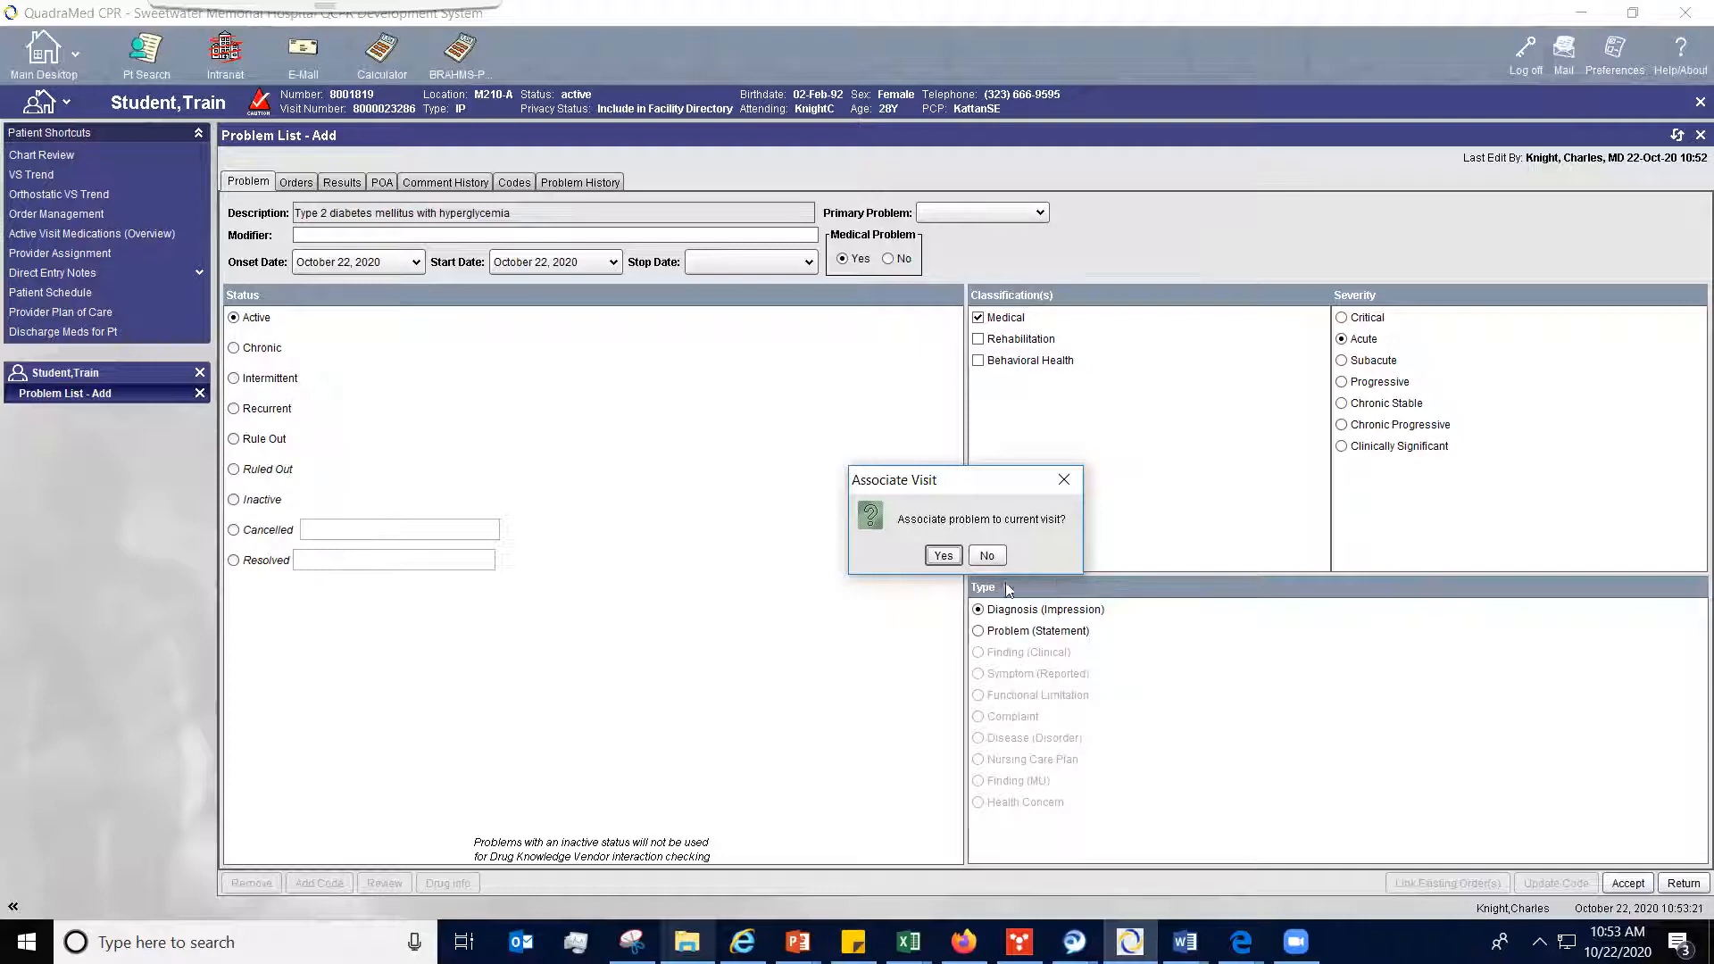
left_click(943, 556)
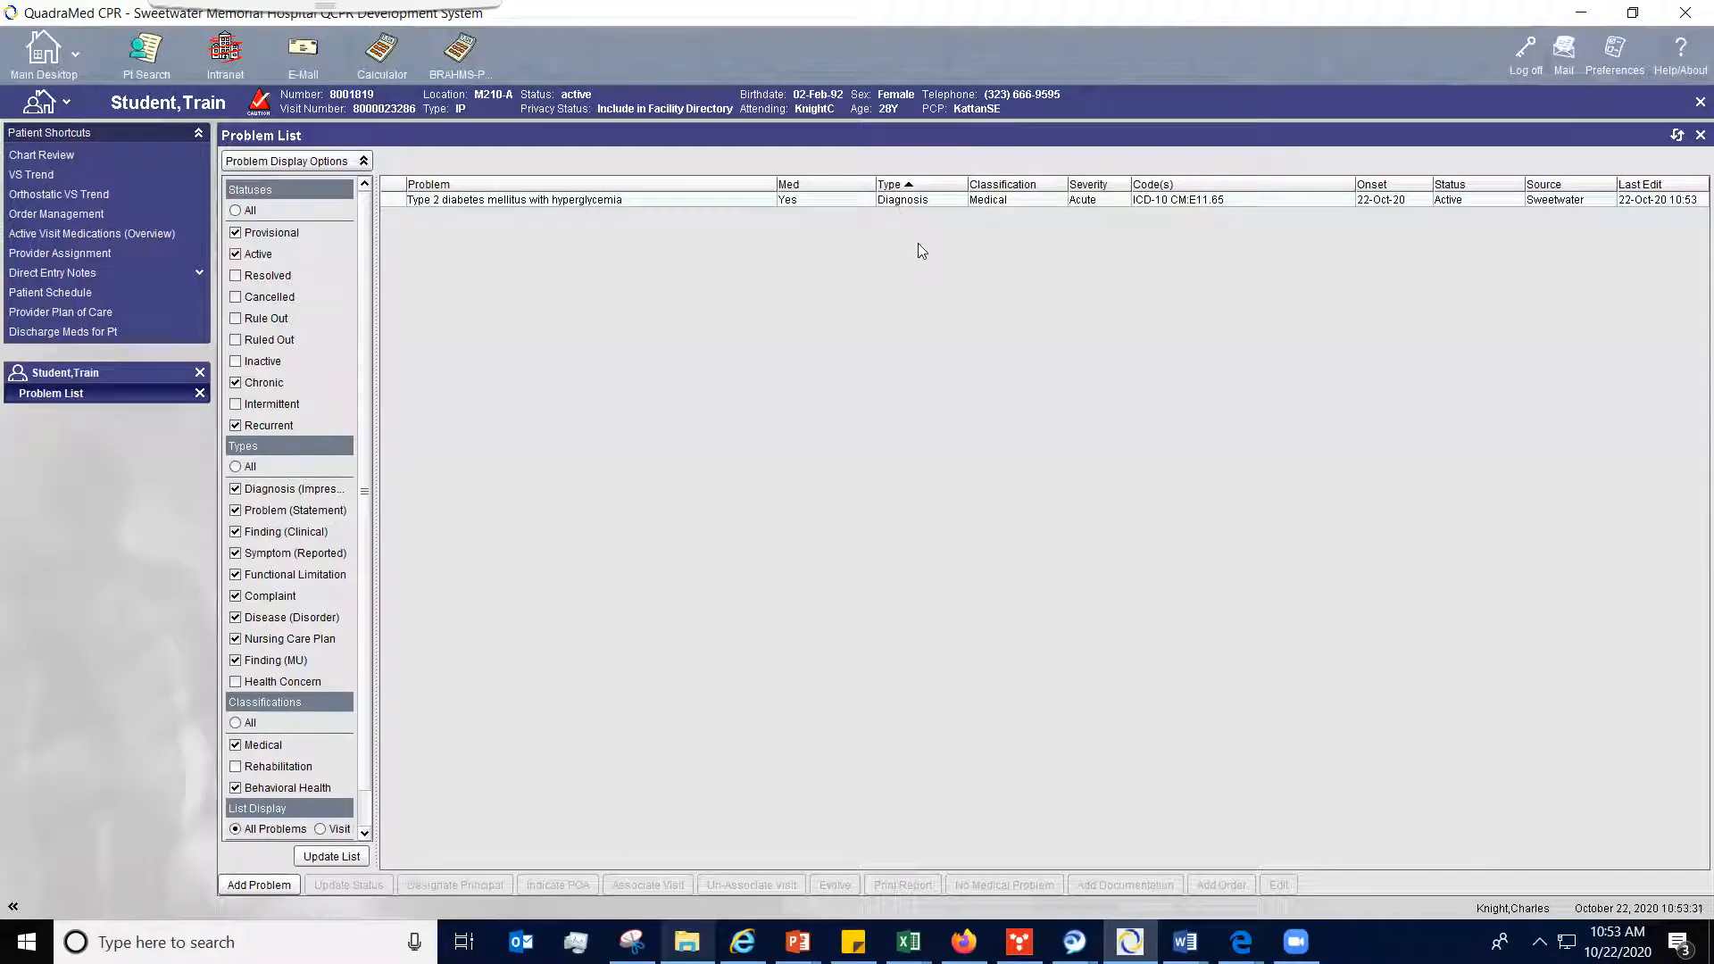
Select the Type 2 diabetes mellitus with hyperglycemia problem and start adding an order for it.
left_click(1002, 203)
right_click(1002, 200)
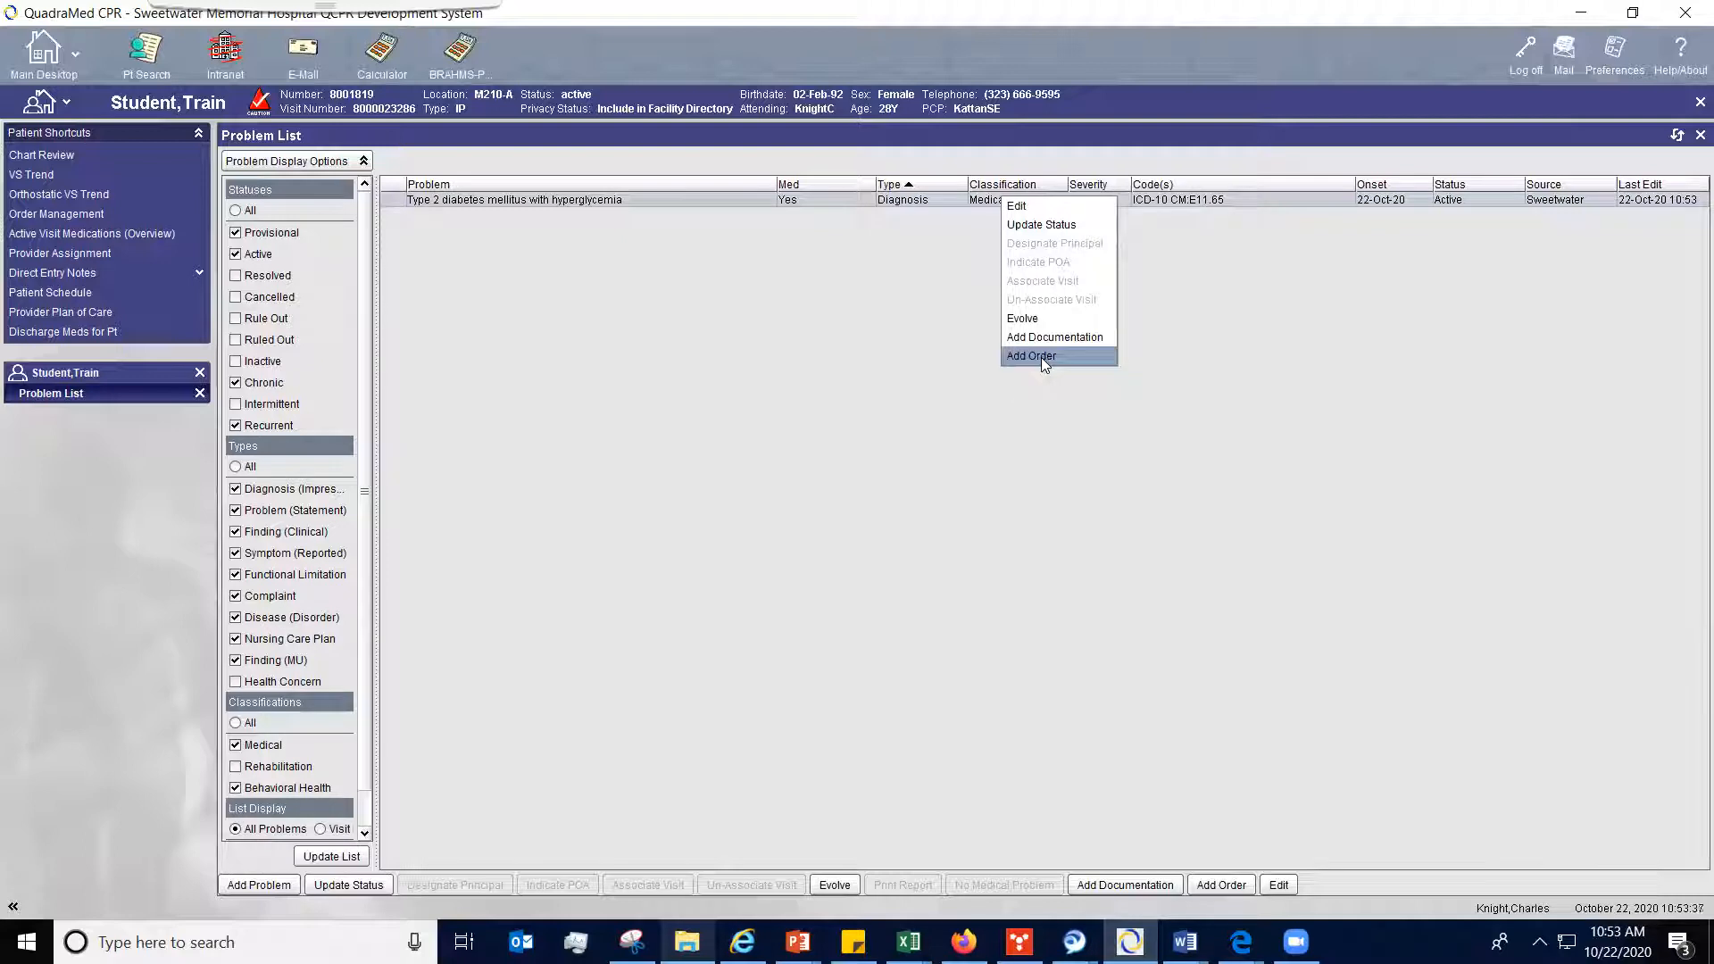
left_click(1103, 643)
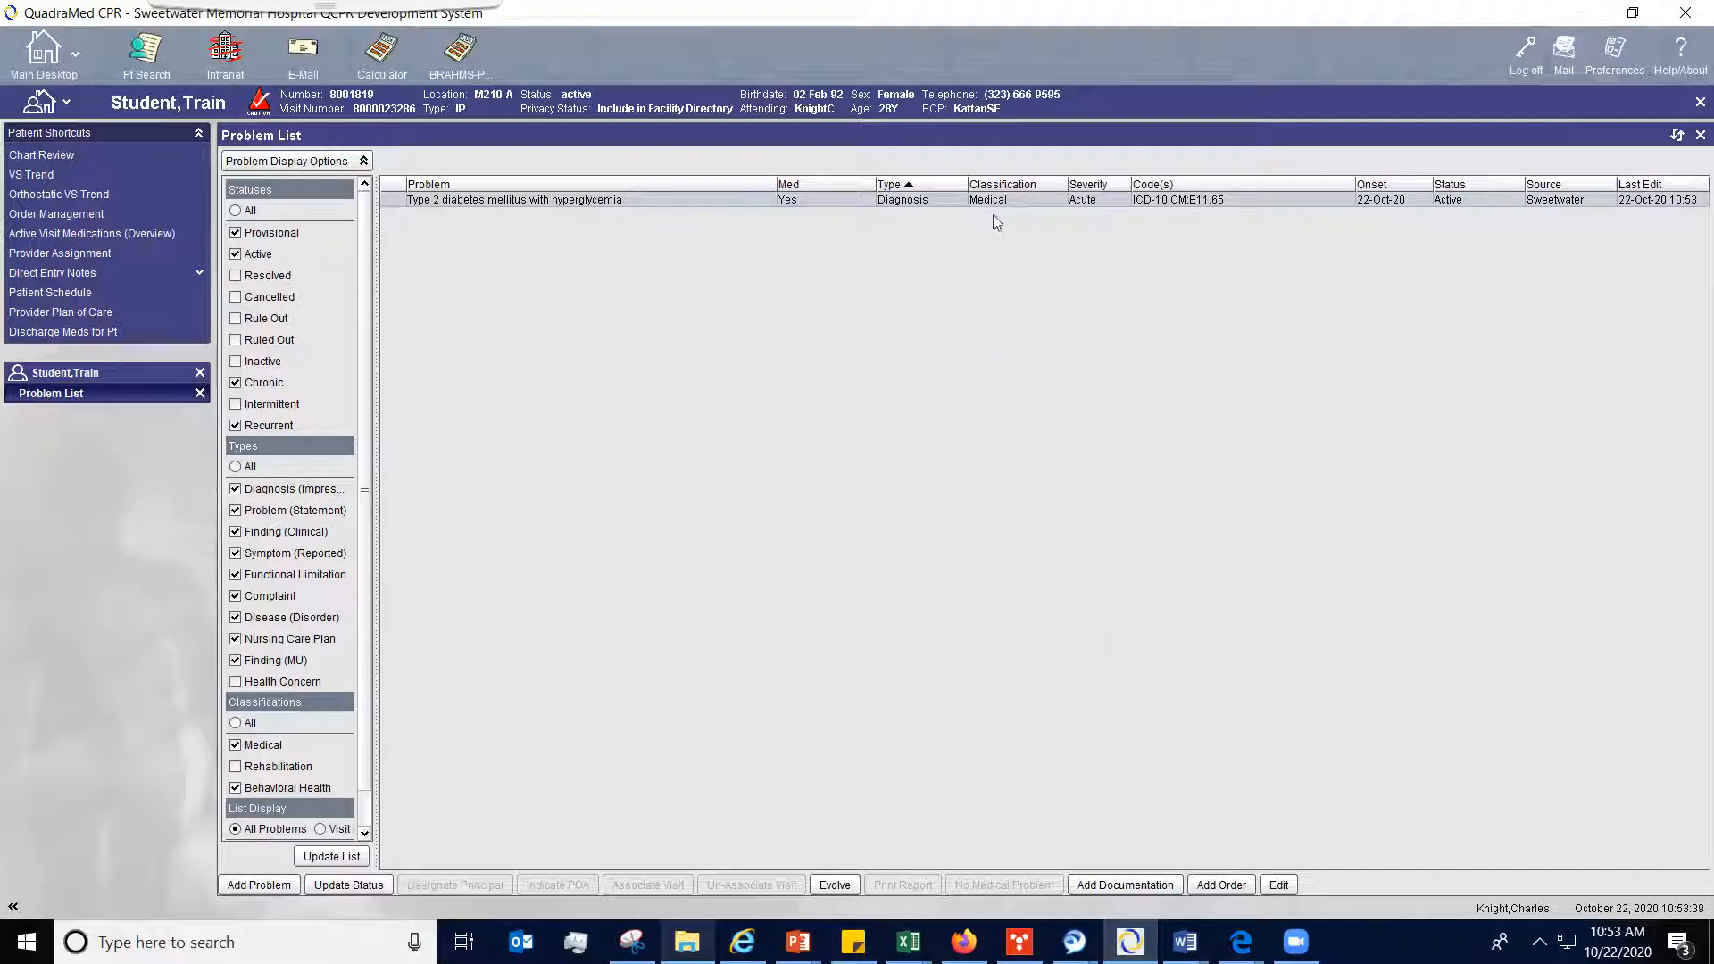
left_click(1222, 885)
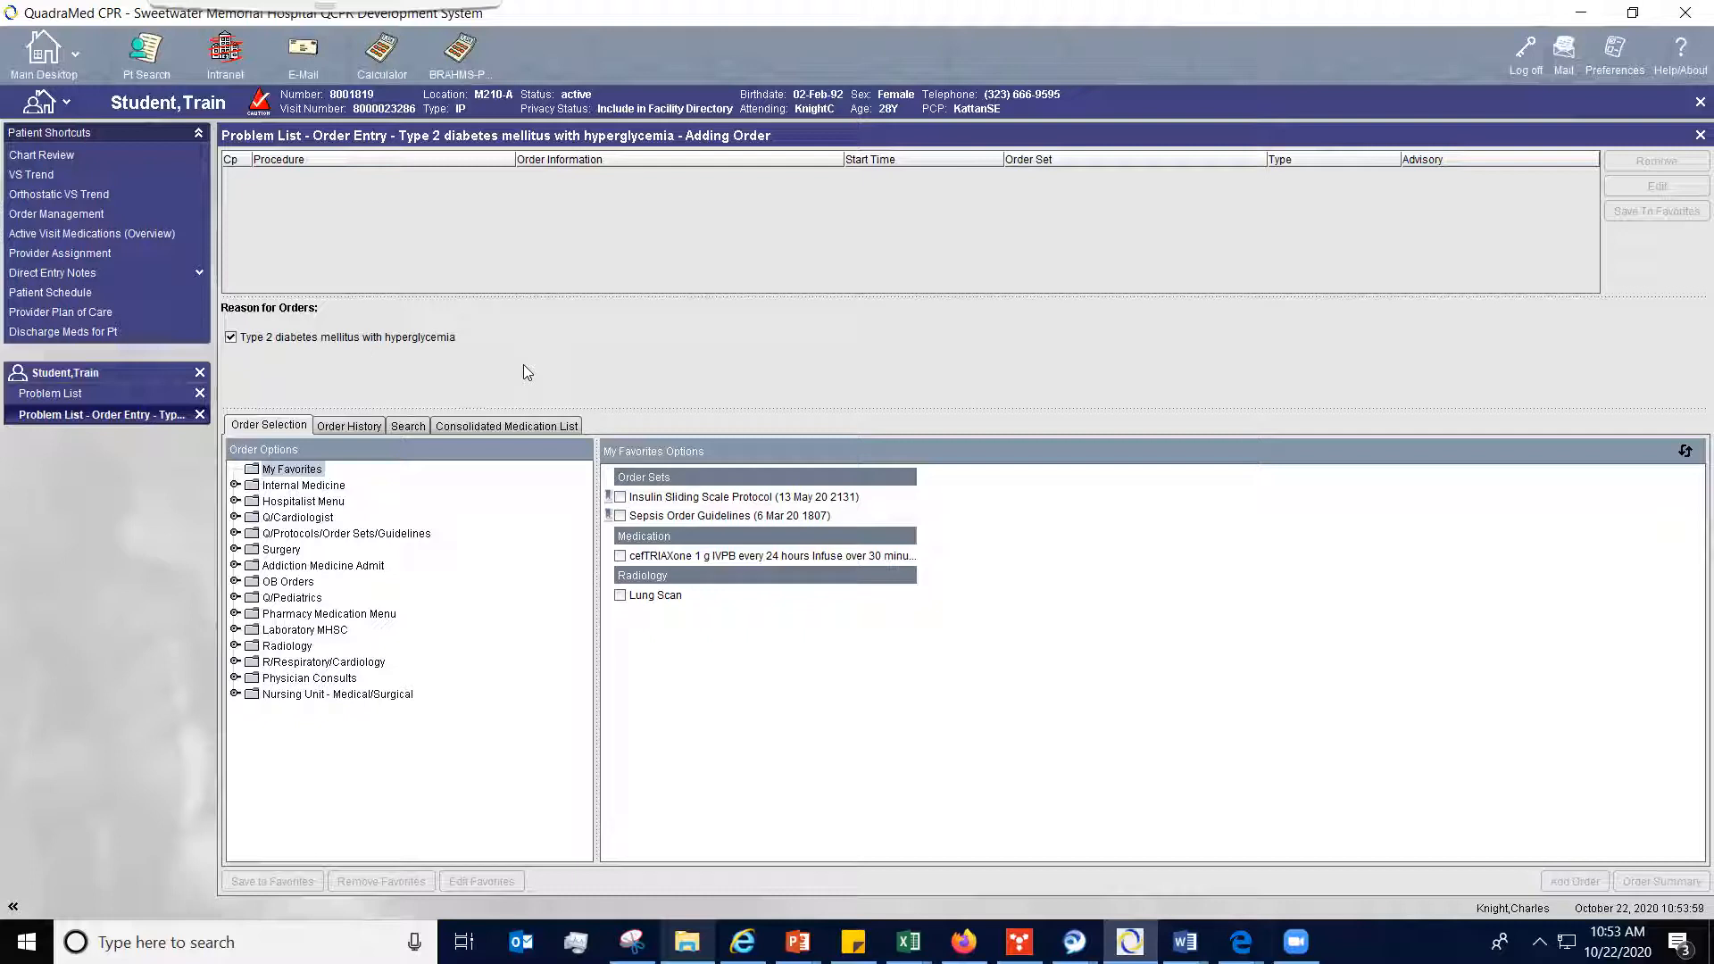
Copy the home medication Montelukast Sodium from the consolidated medication list into a visit order, keeping its default details and schedule.
left_click(514, 428)
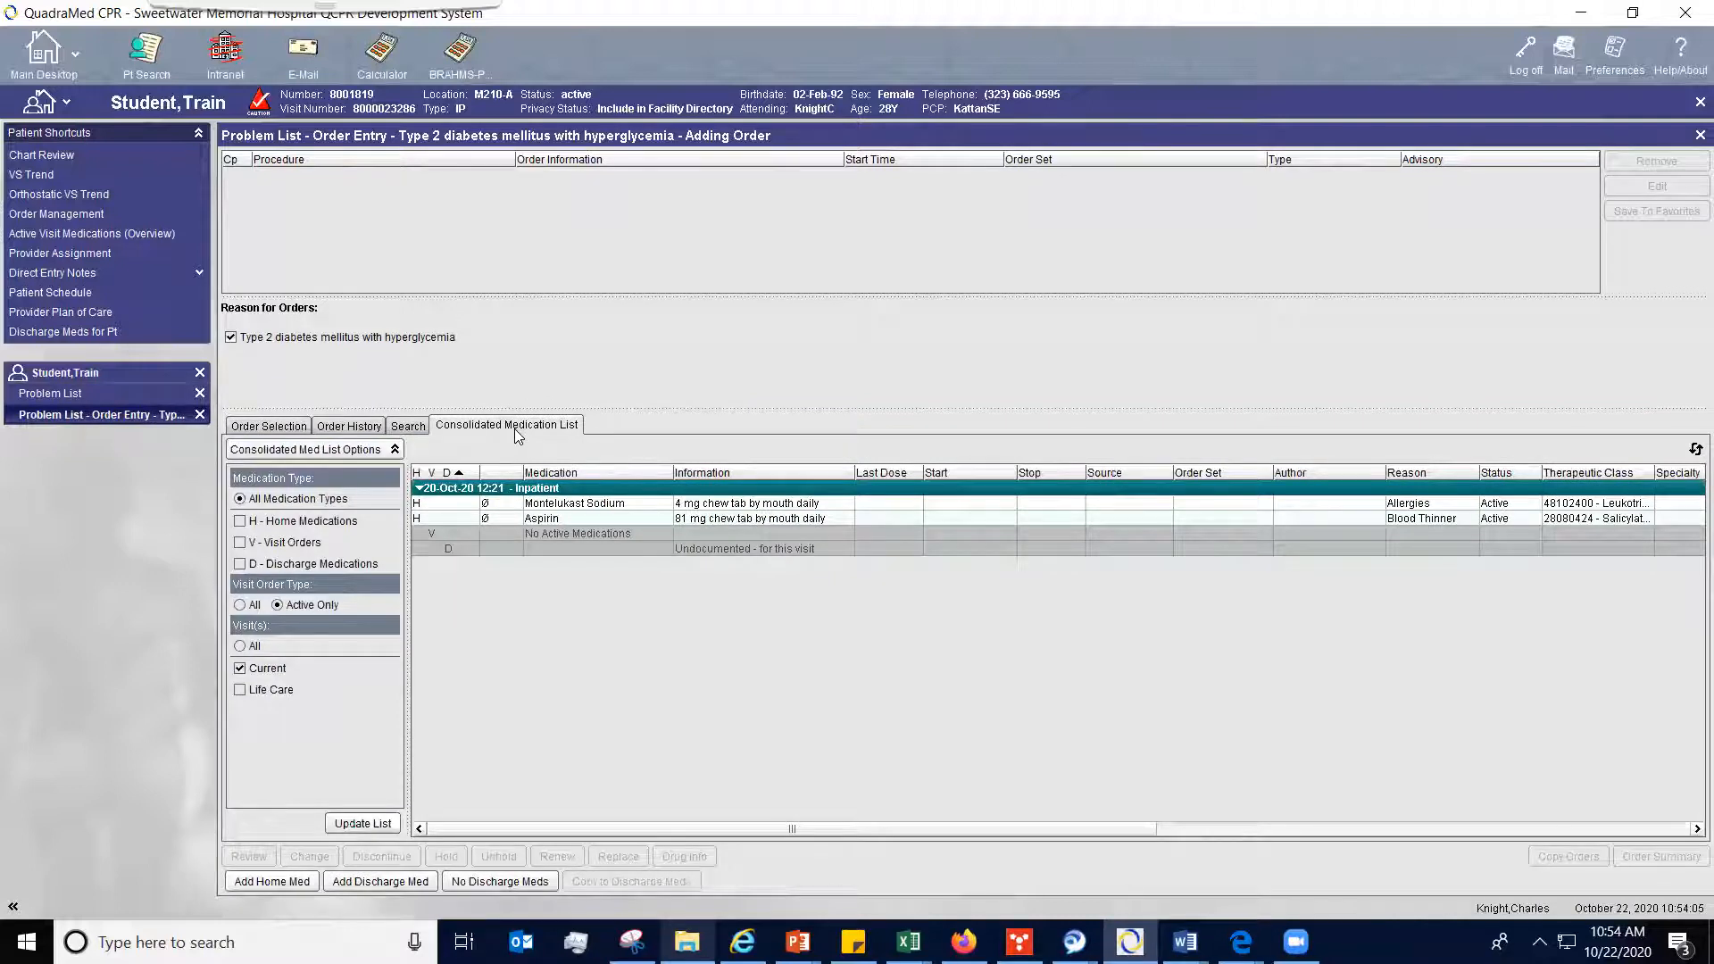
left_click(623, 507)
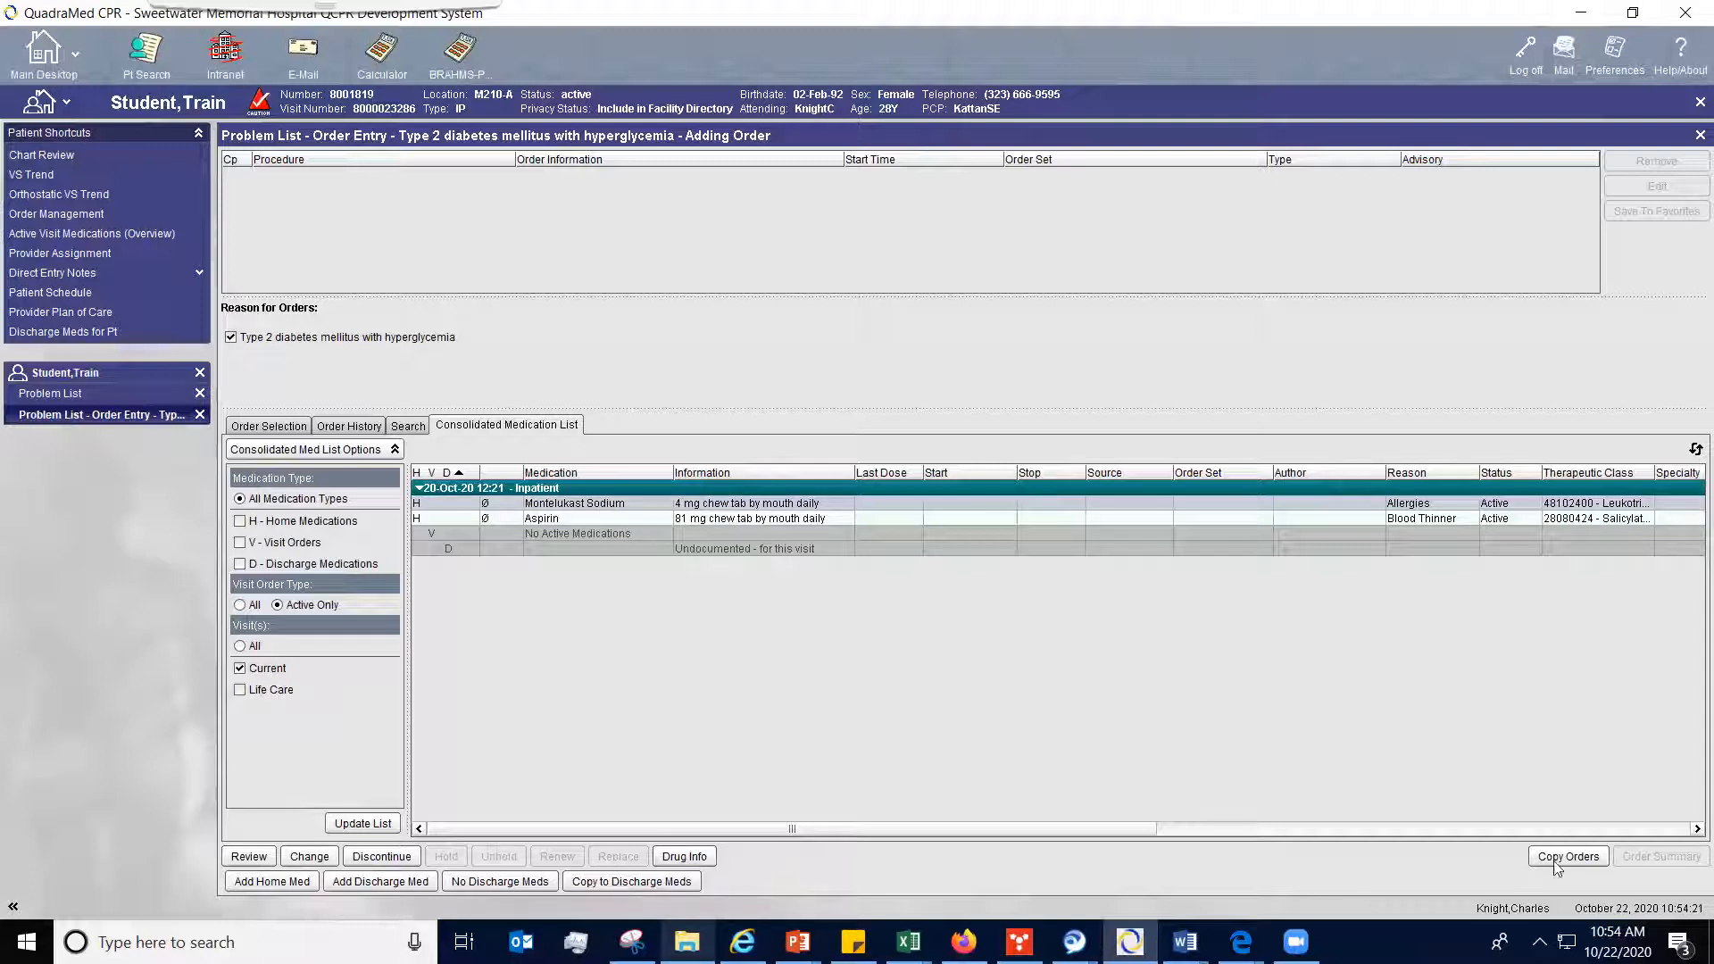
left_click(1587, 859)
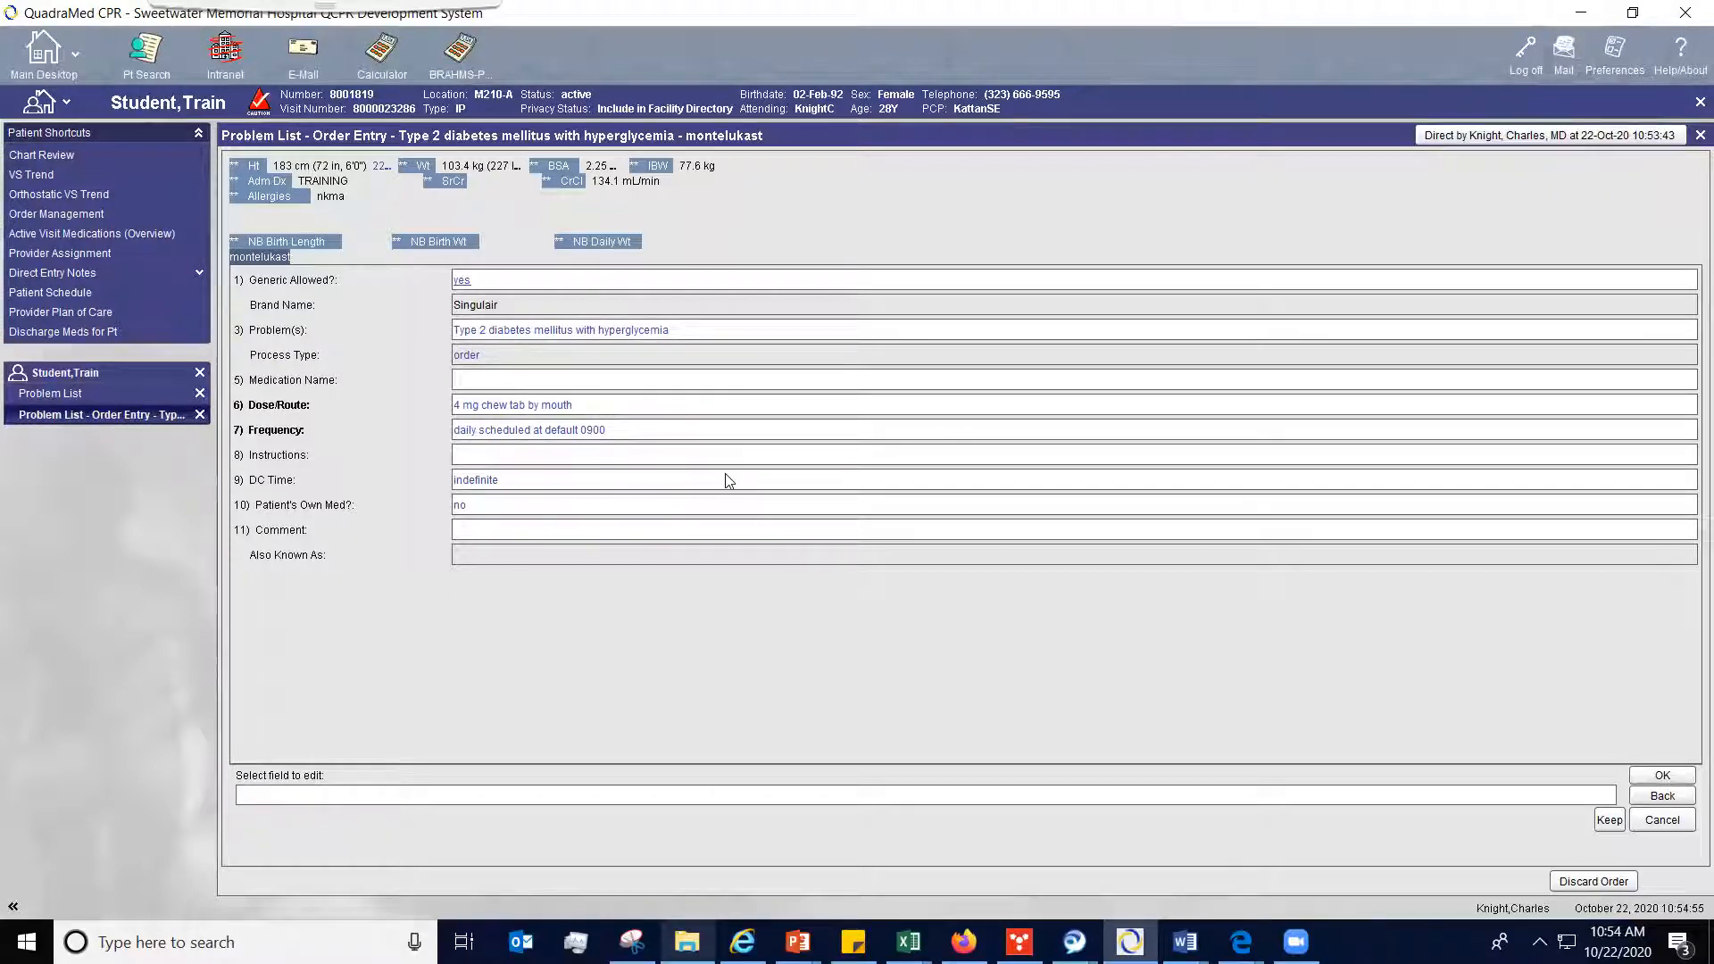
left_click(1665, 775)
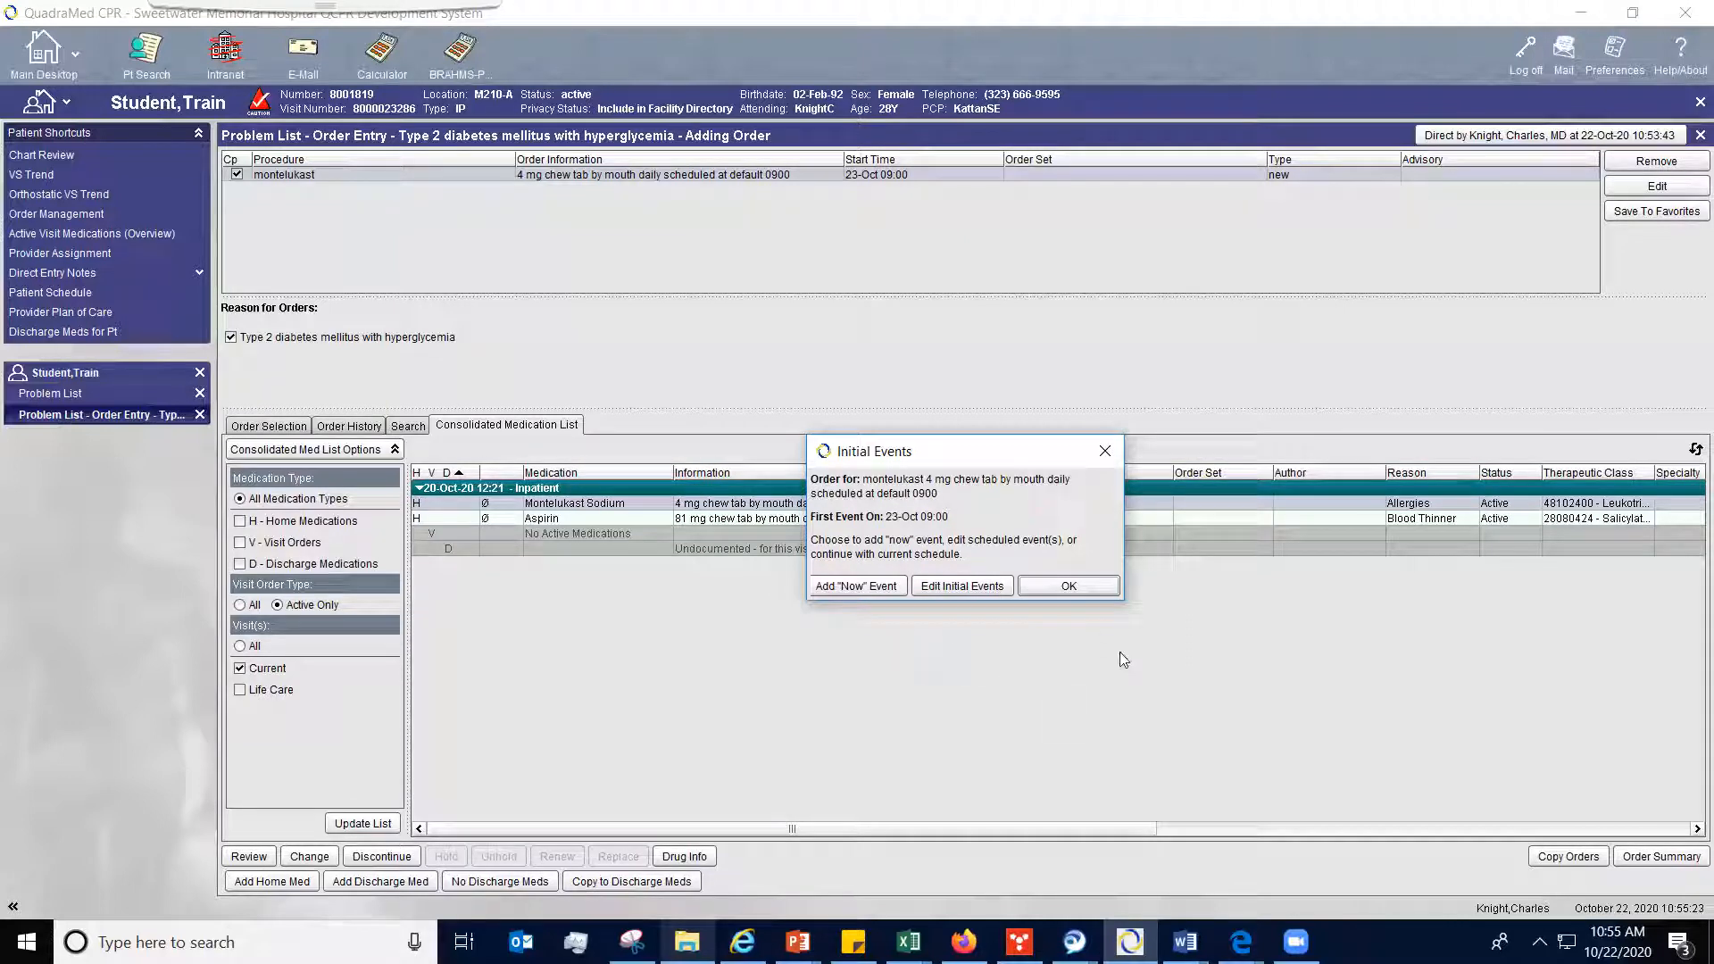
left_click(1079, 585)
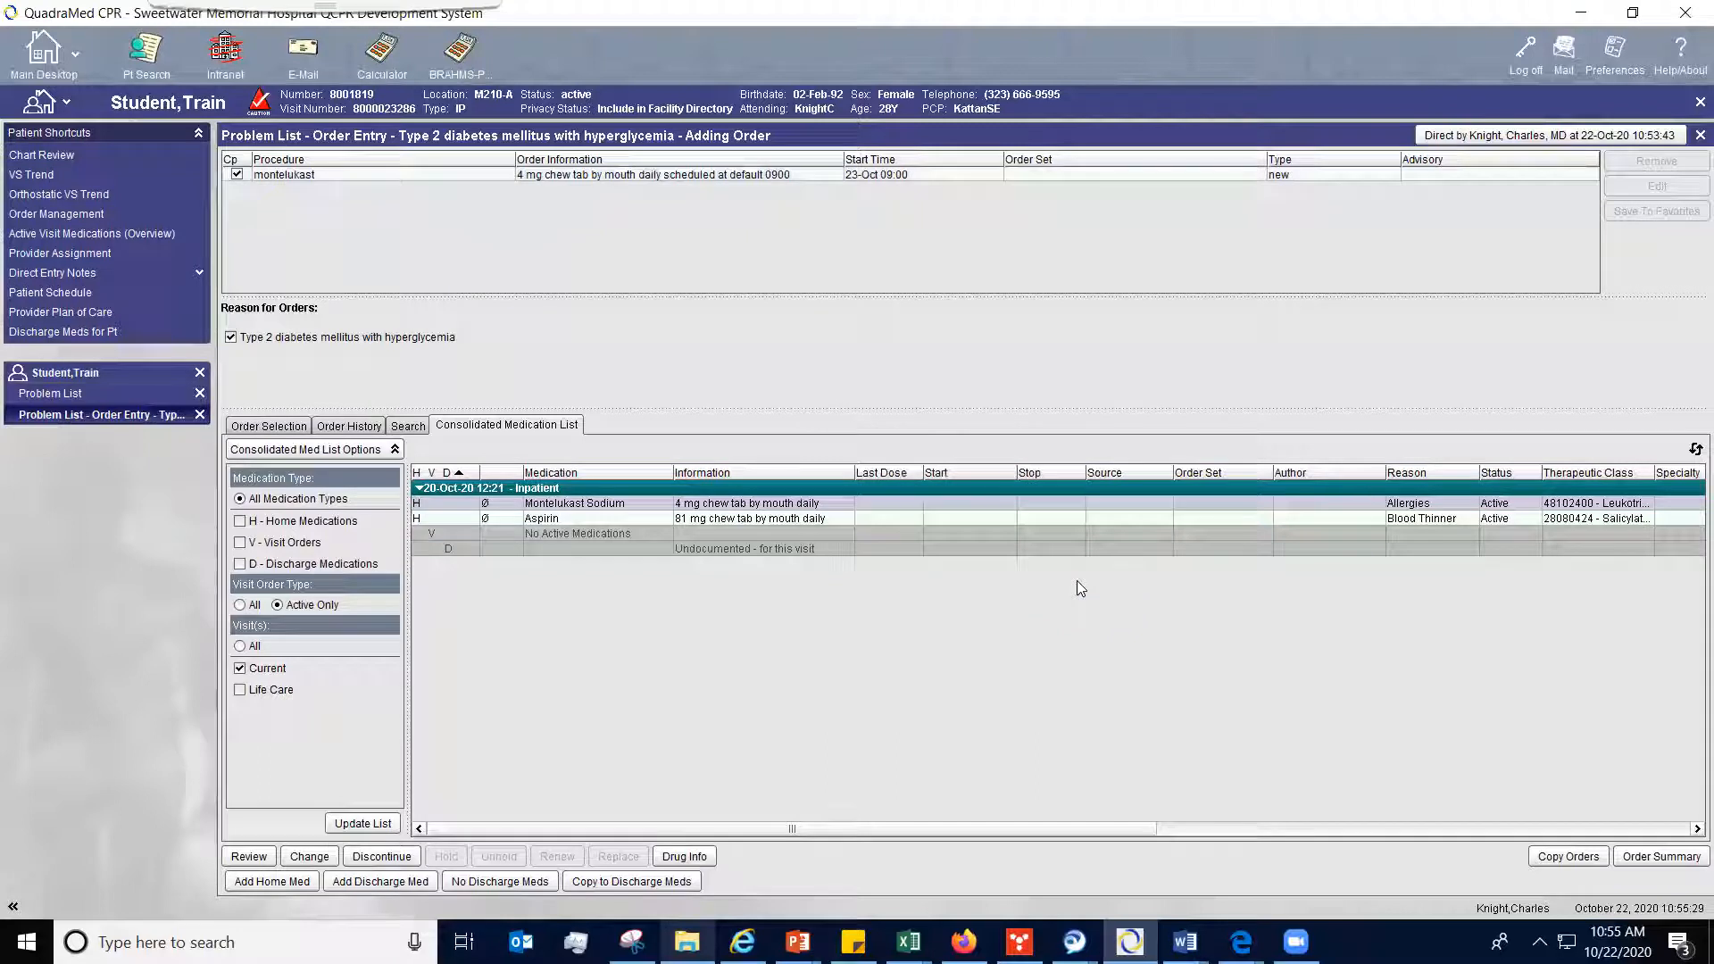
Leave Aspirin uncopied and accept the montelukast order from the order summary.
left_click(902, 516)
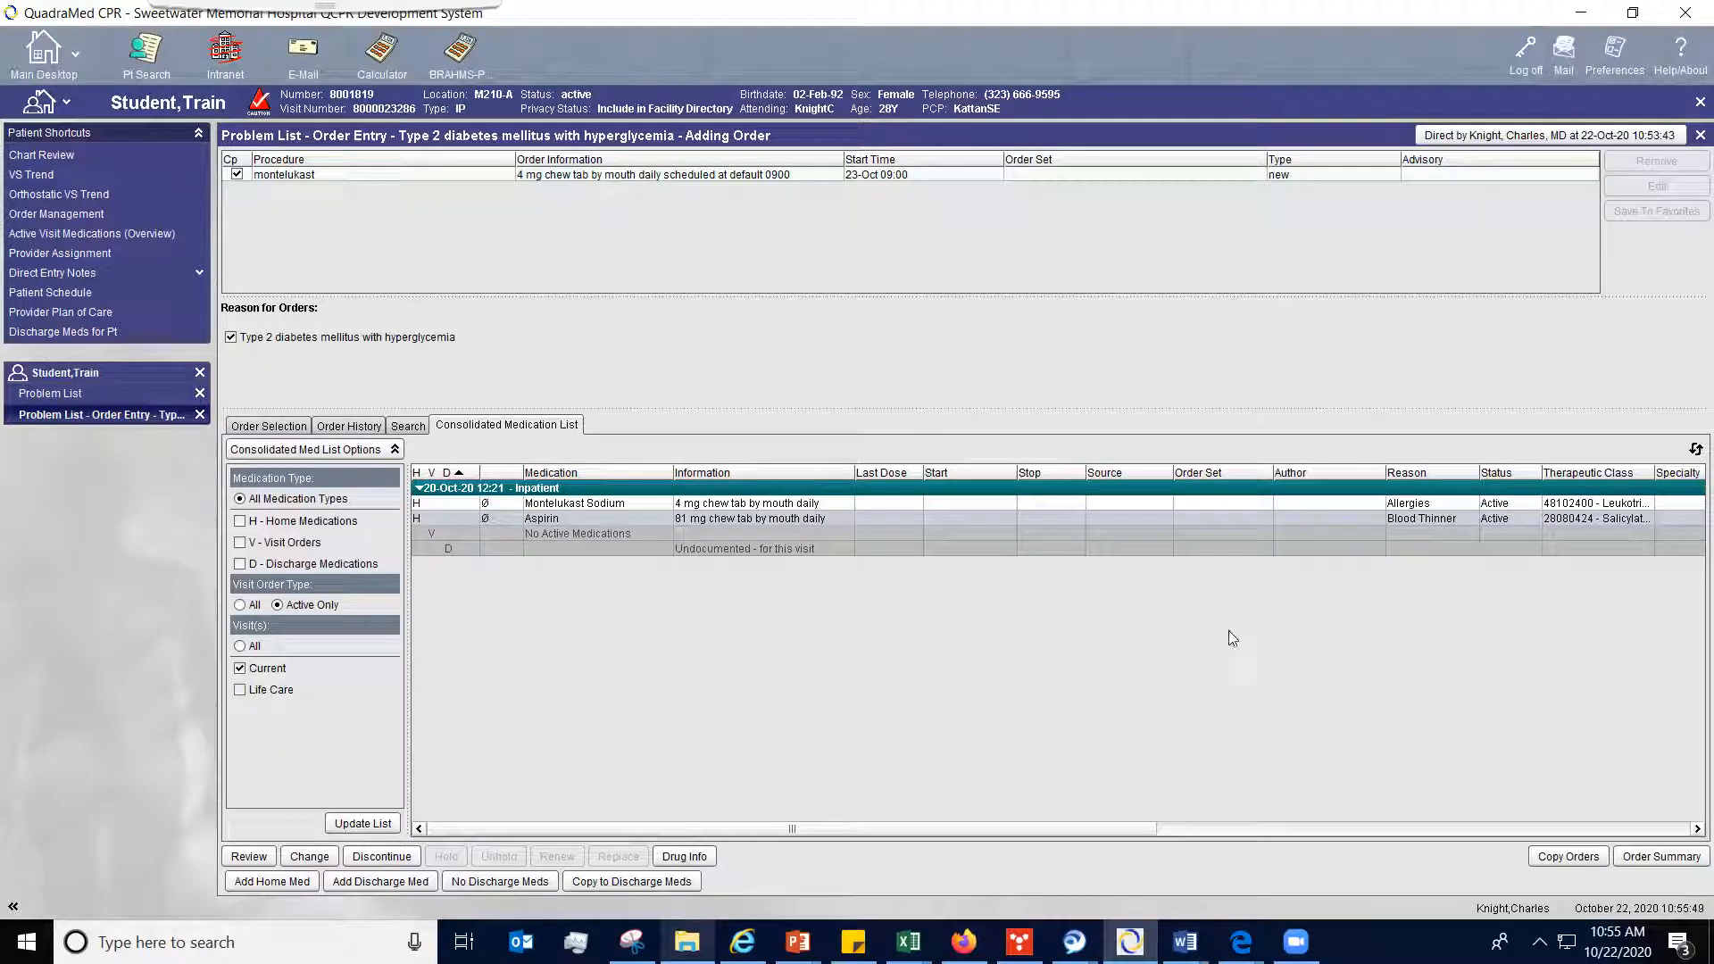
left_click(1648, 859)
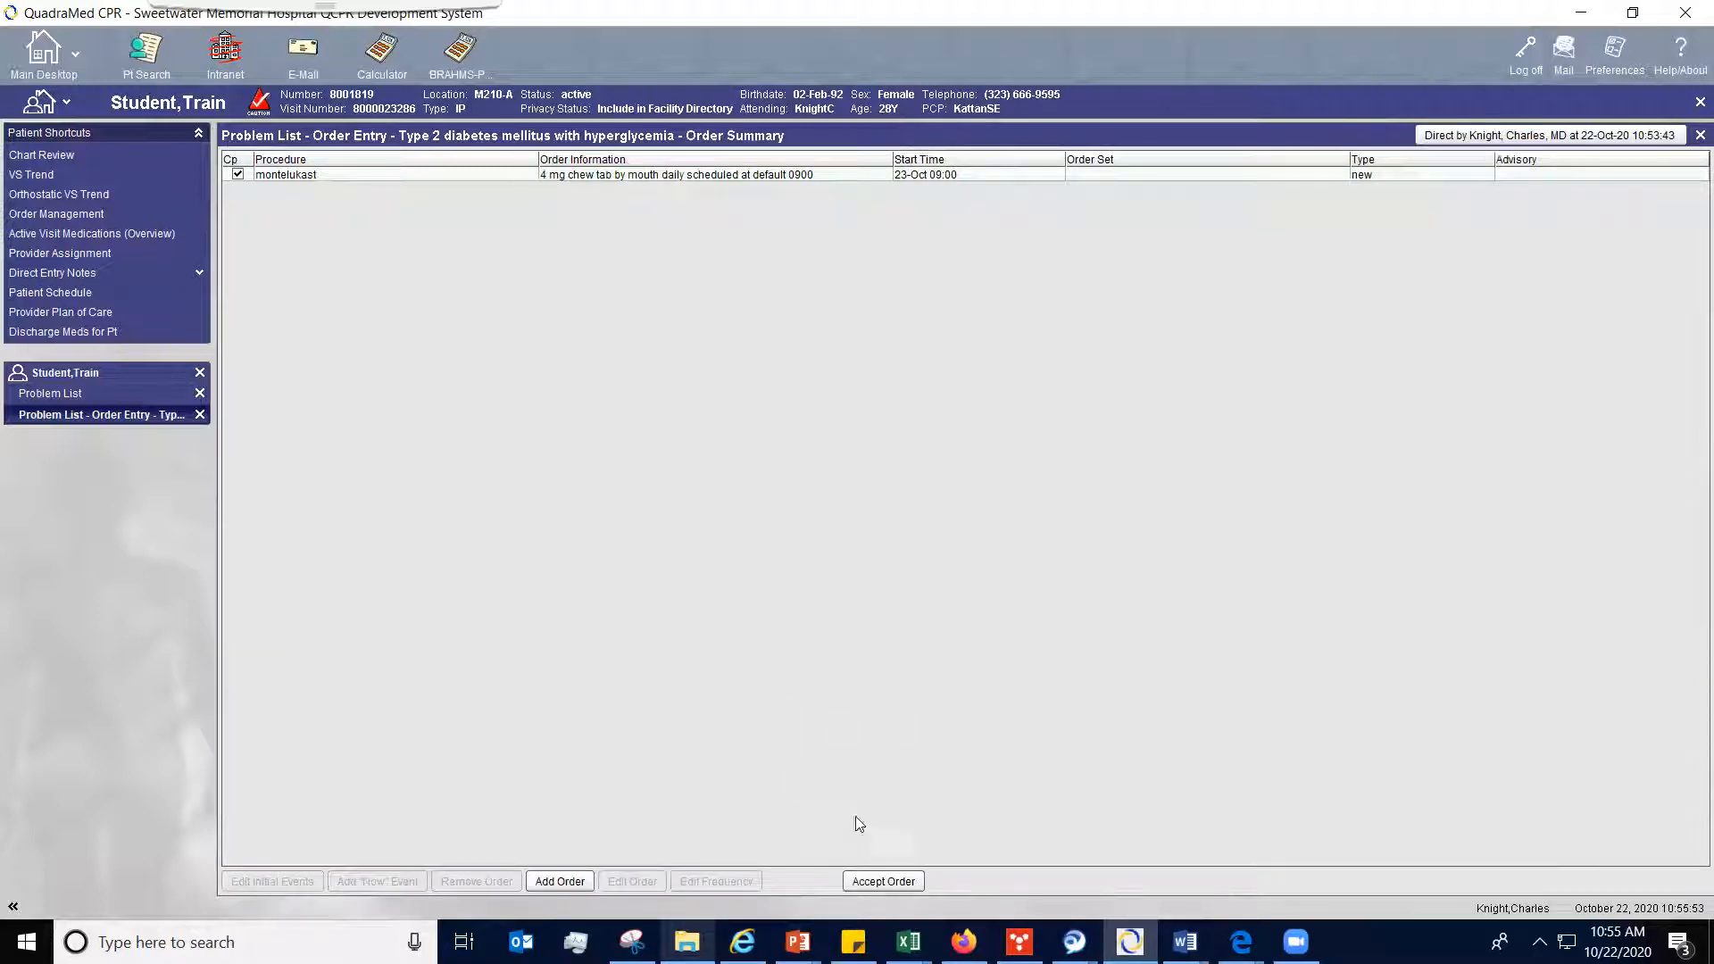
left_click(876, 881)
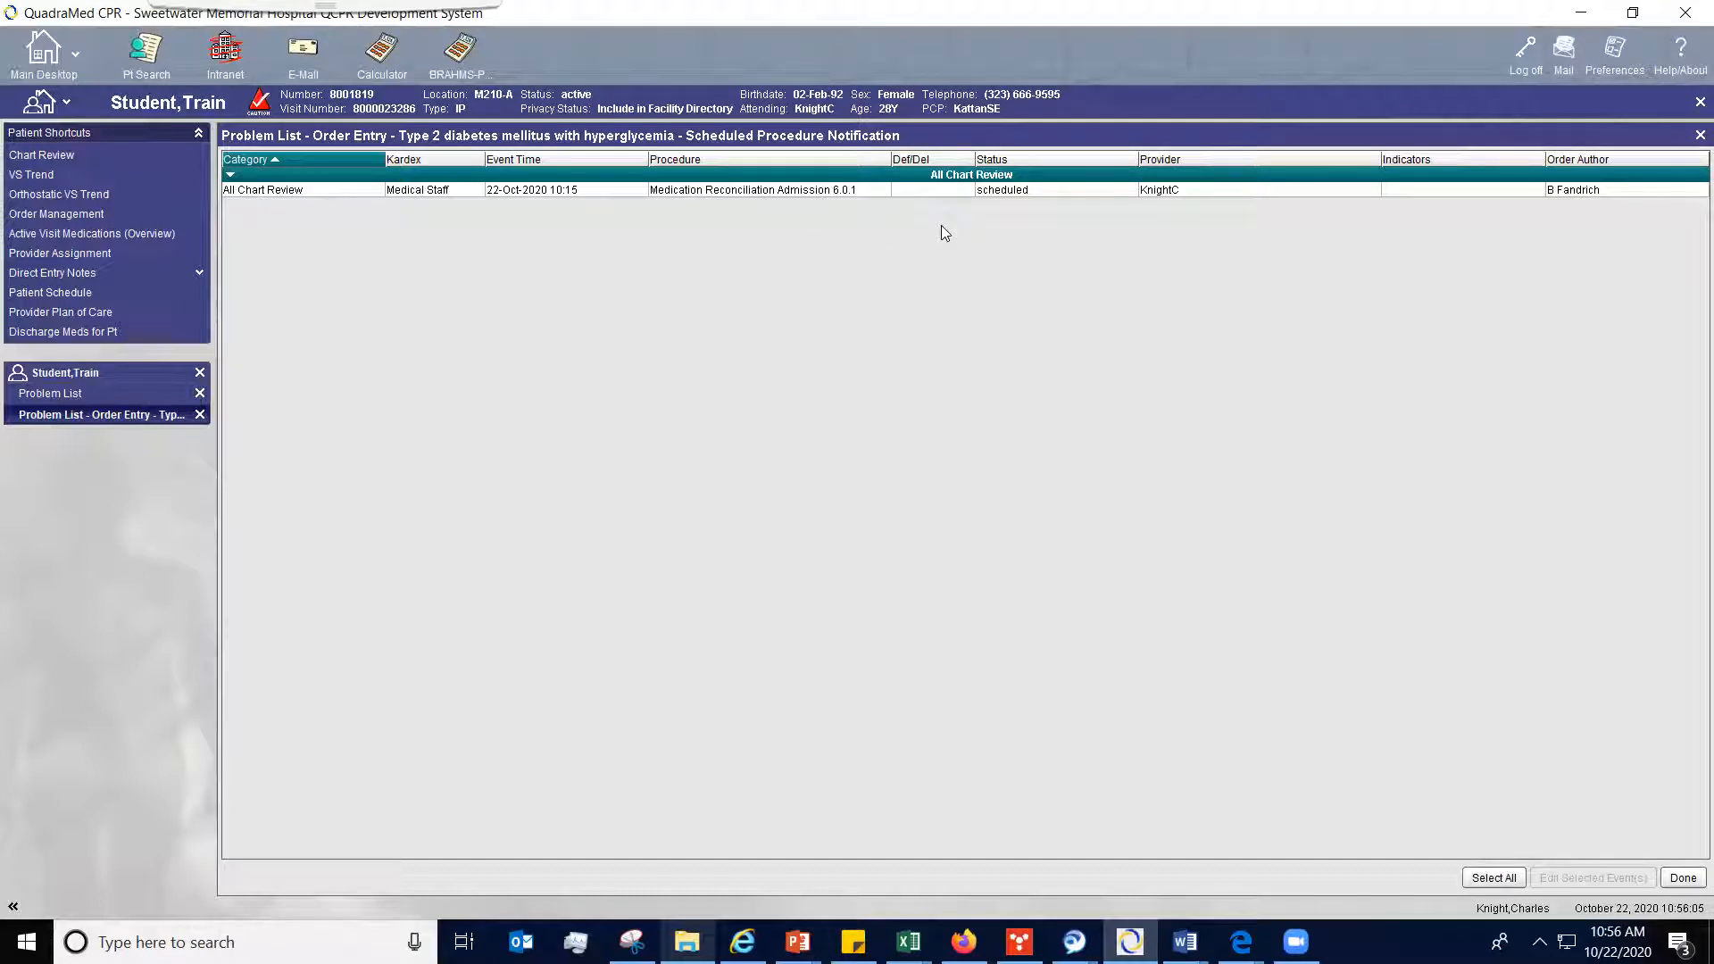
Document the scheduled Medication Reconciliation Admission 6.0.1 event as performed now, accept the completed review, and close the problem list.
double_click(1015, 189)
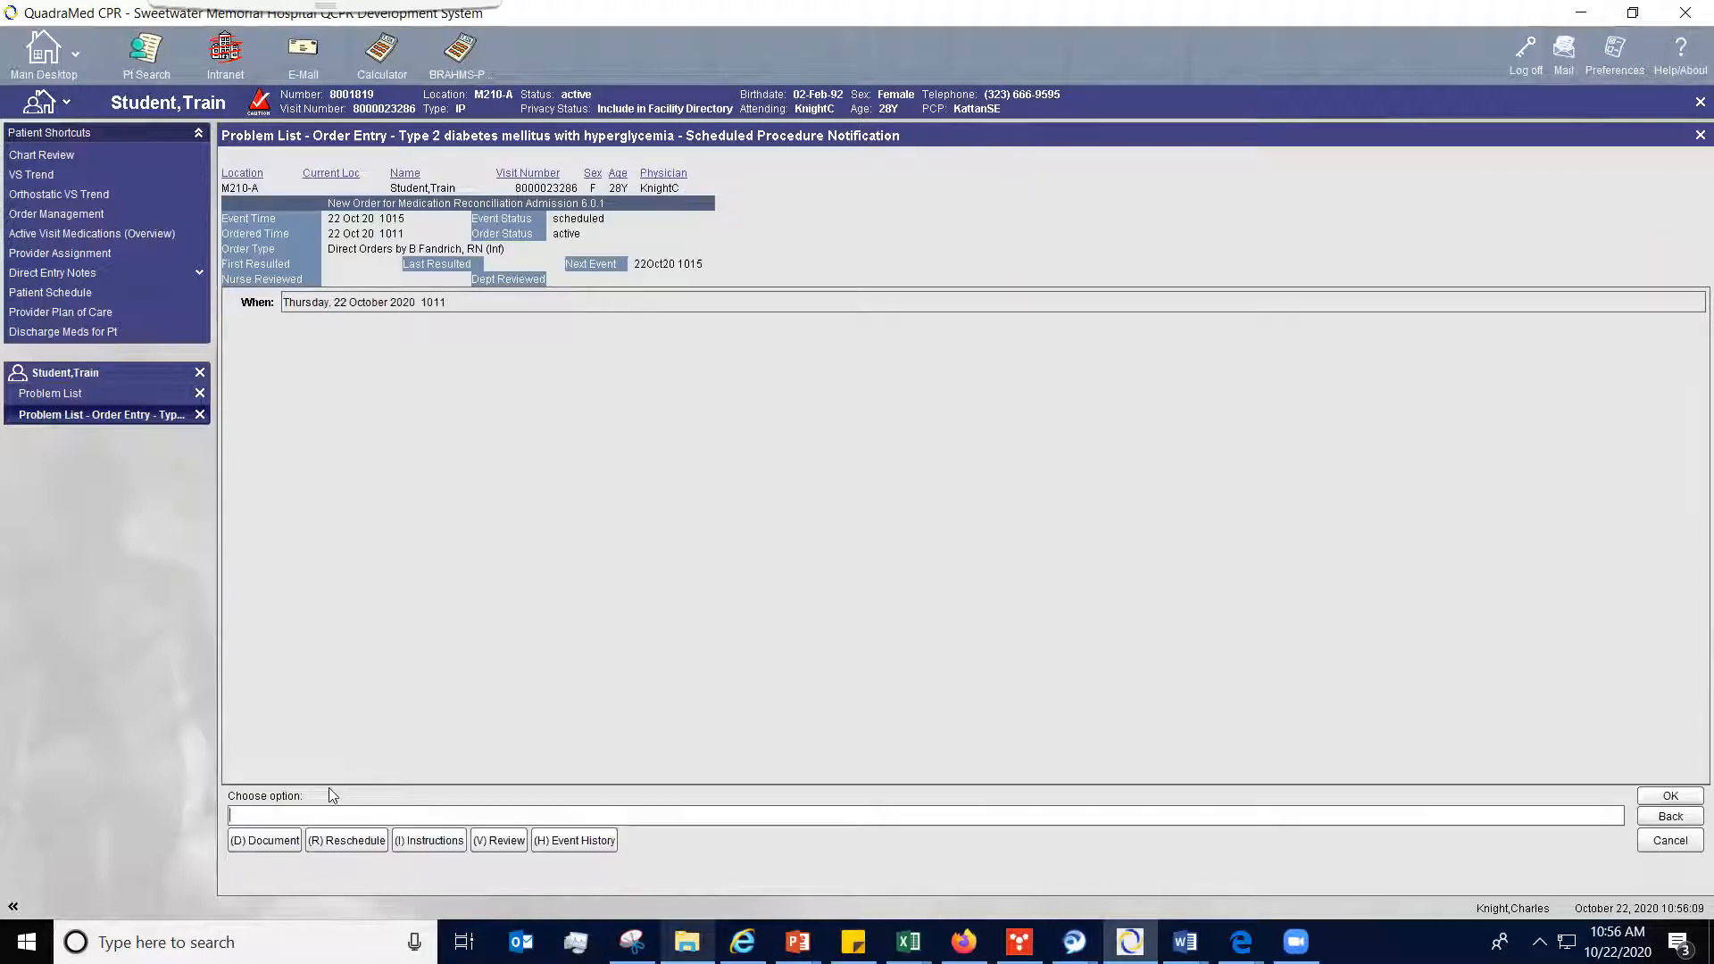
left_click(252, 841)
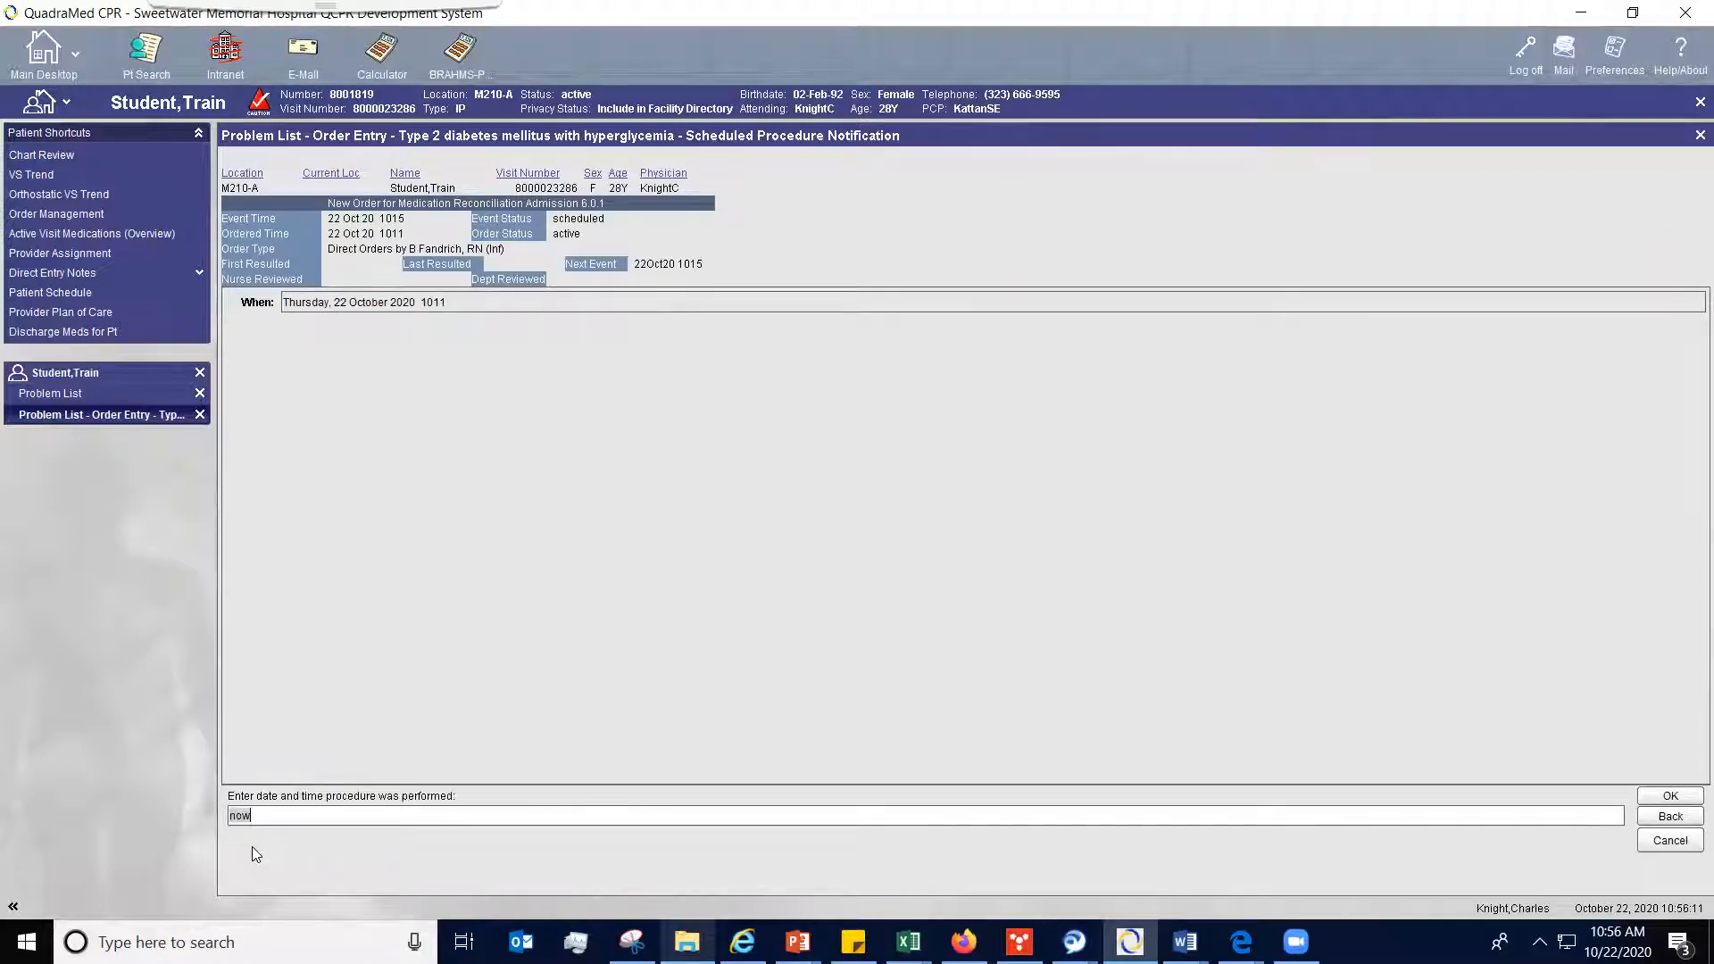
left_click(1683, 797)
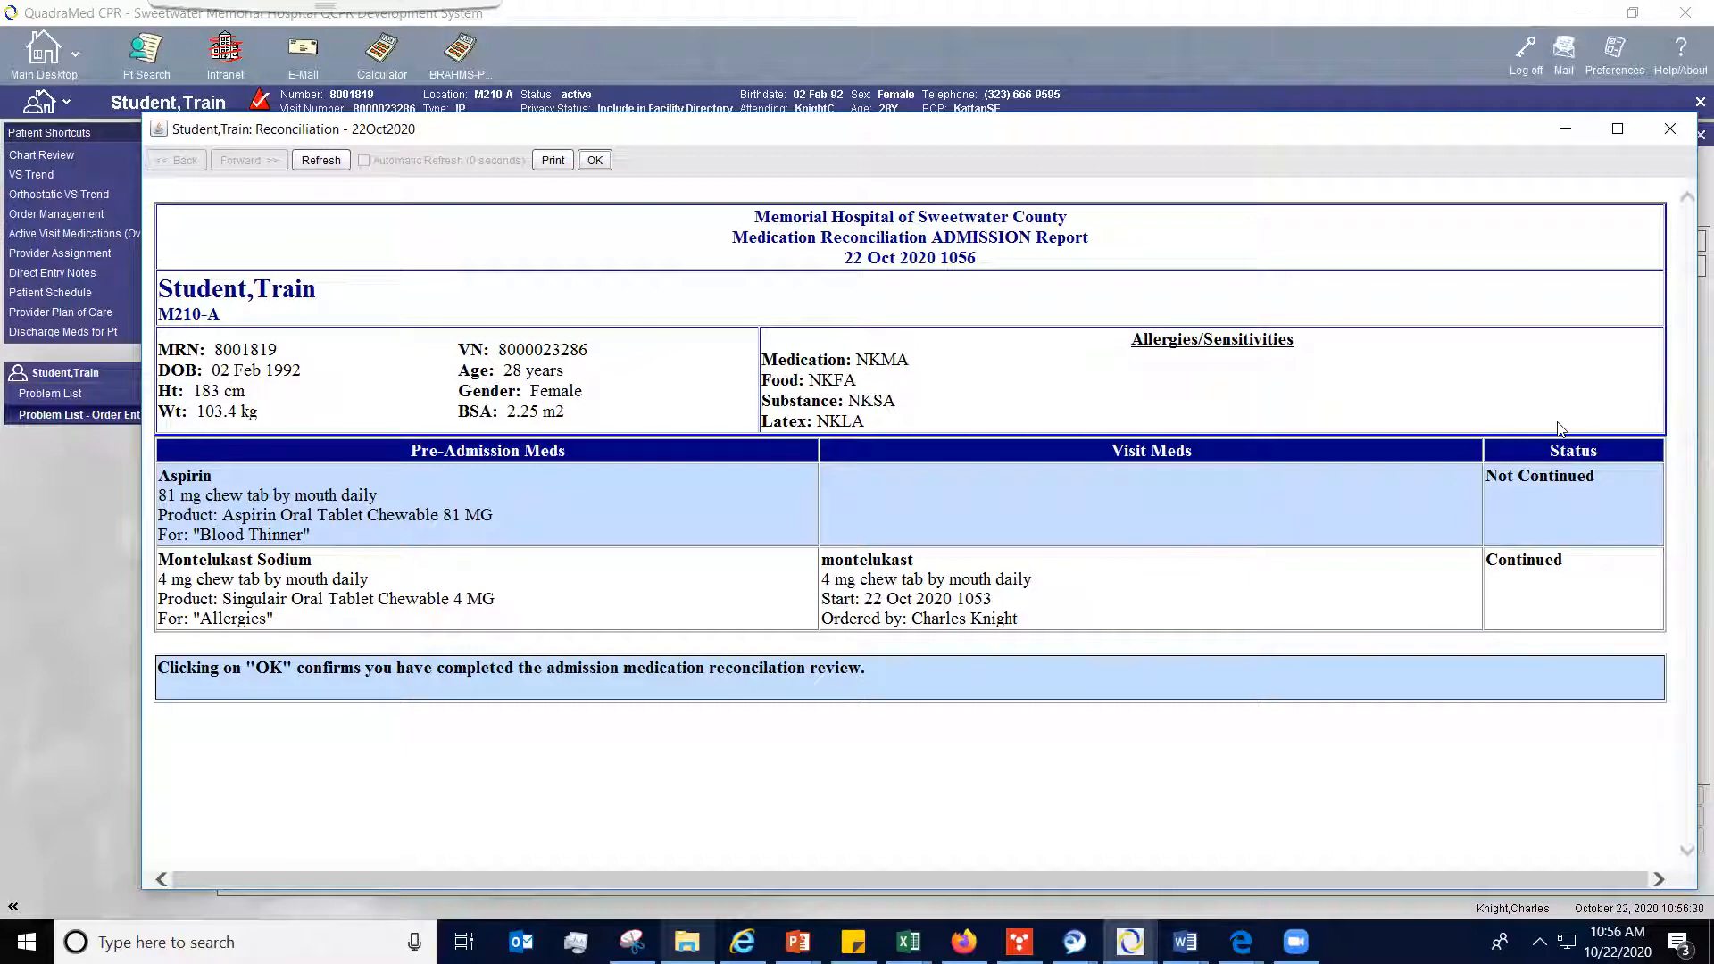
left_click(595, 159)
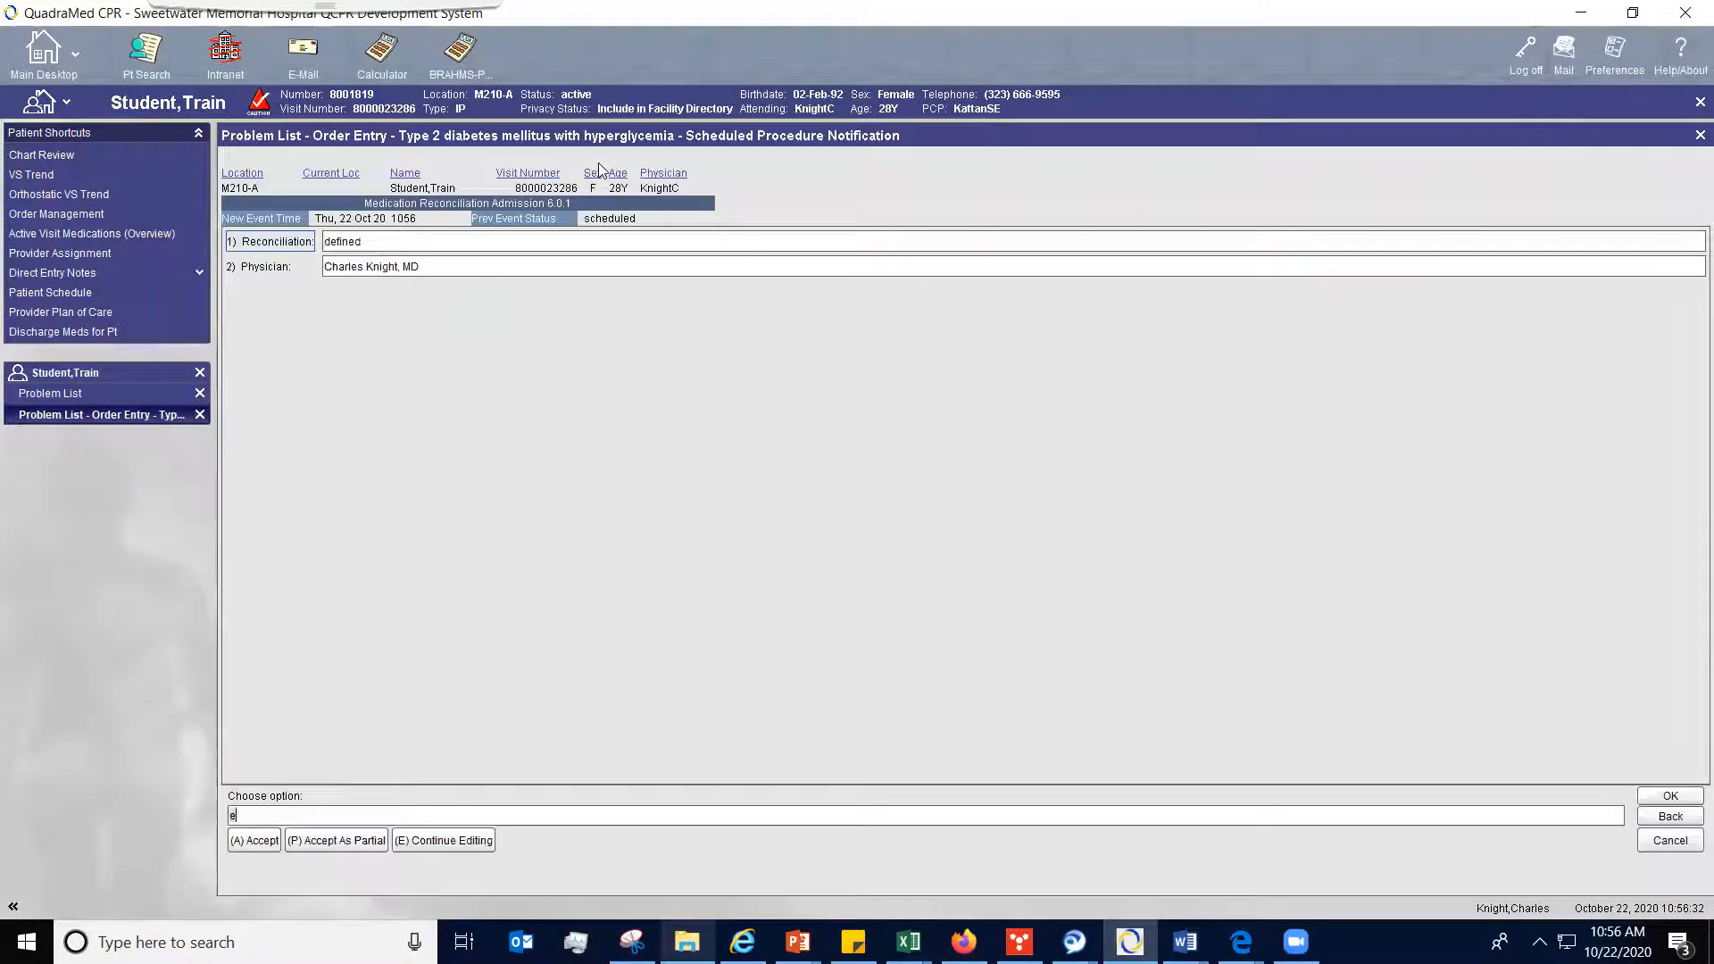
left_click(252, 843)
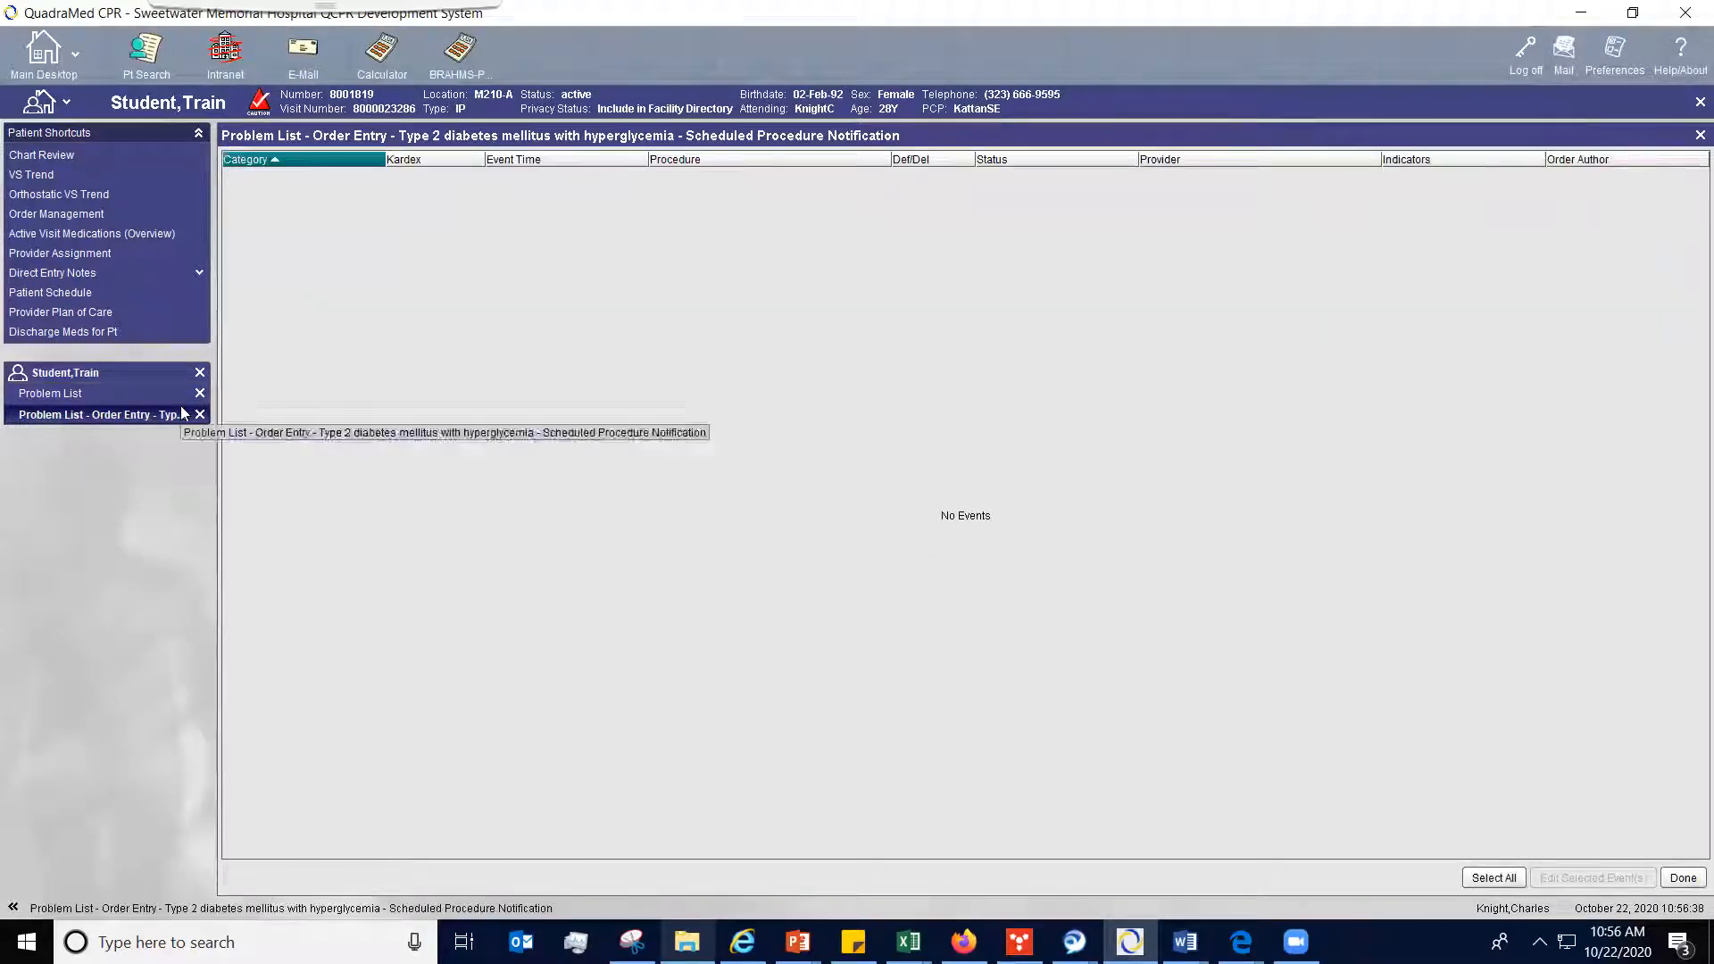
left_click(1684, 879)
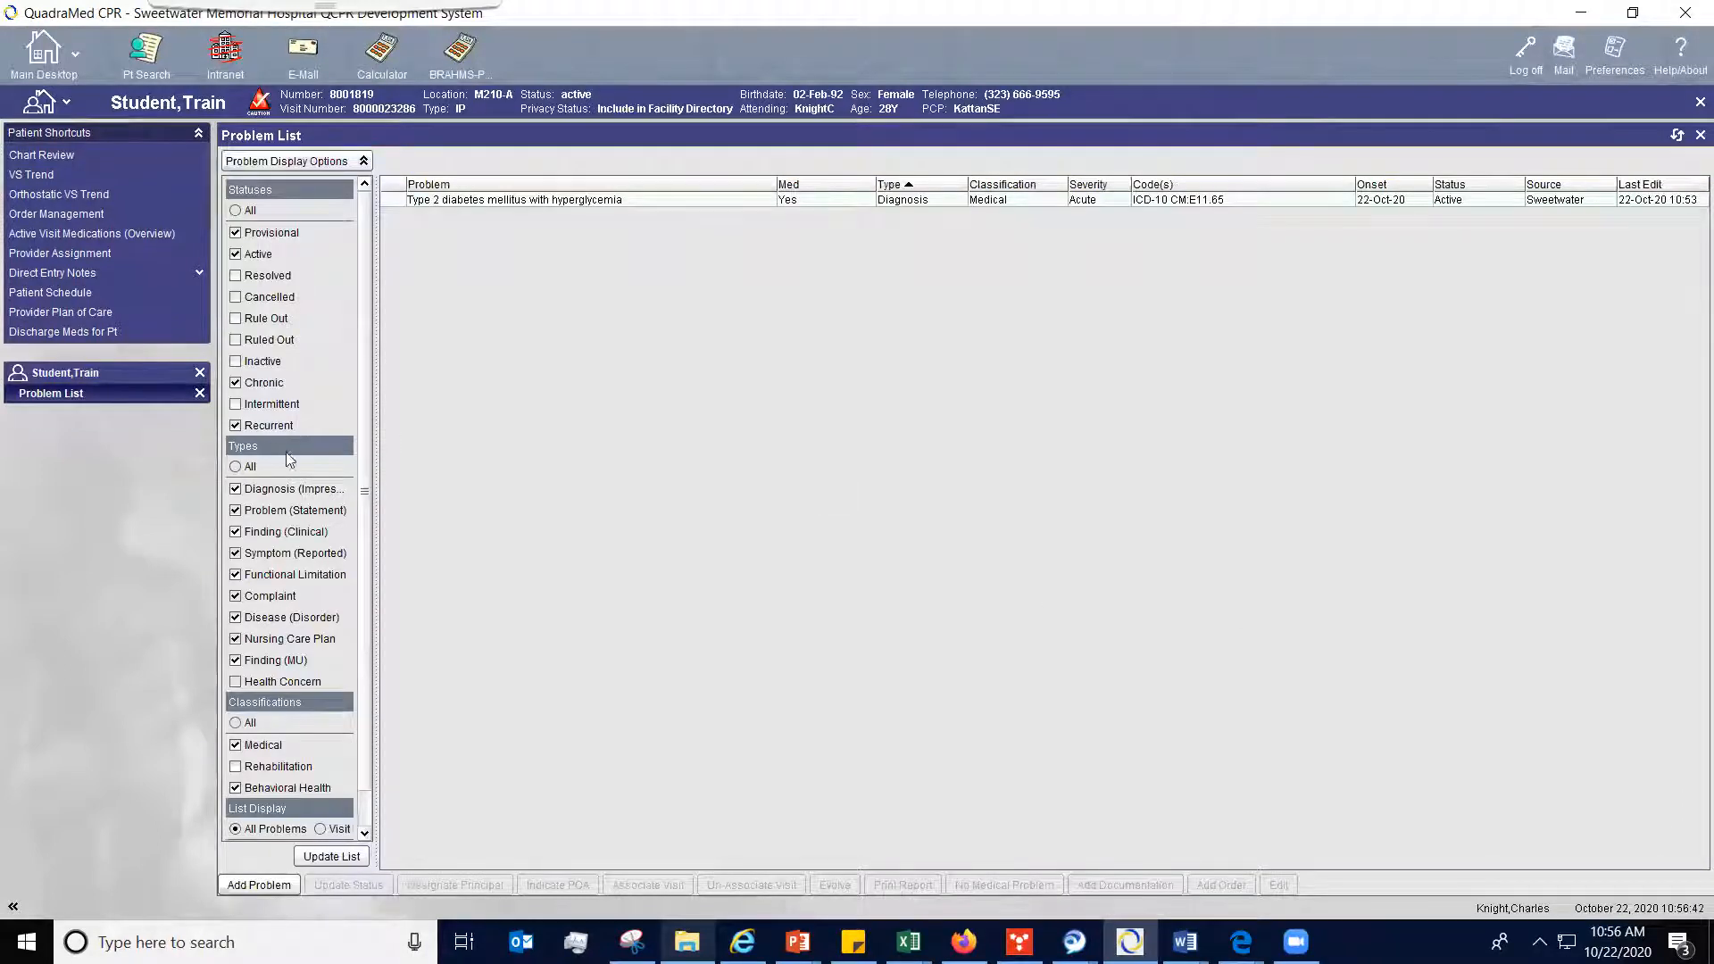
left_click(199, 393)
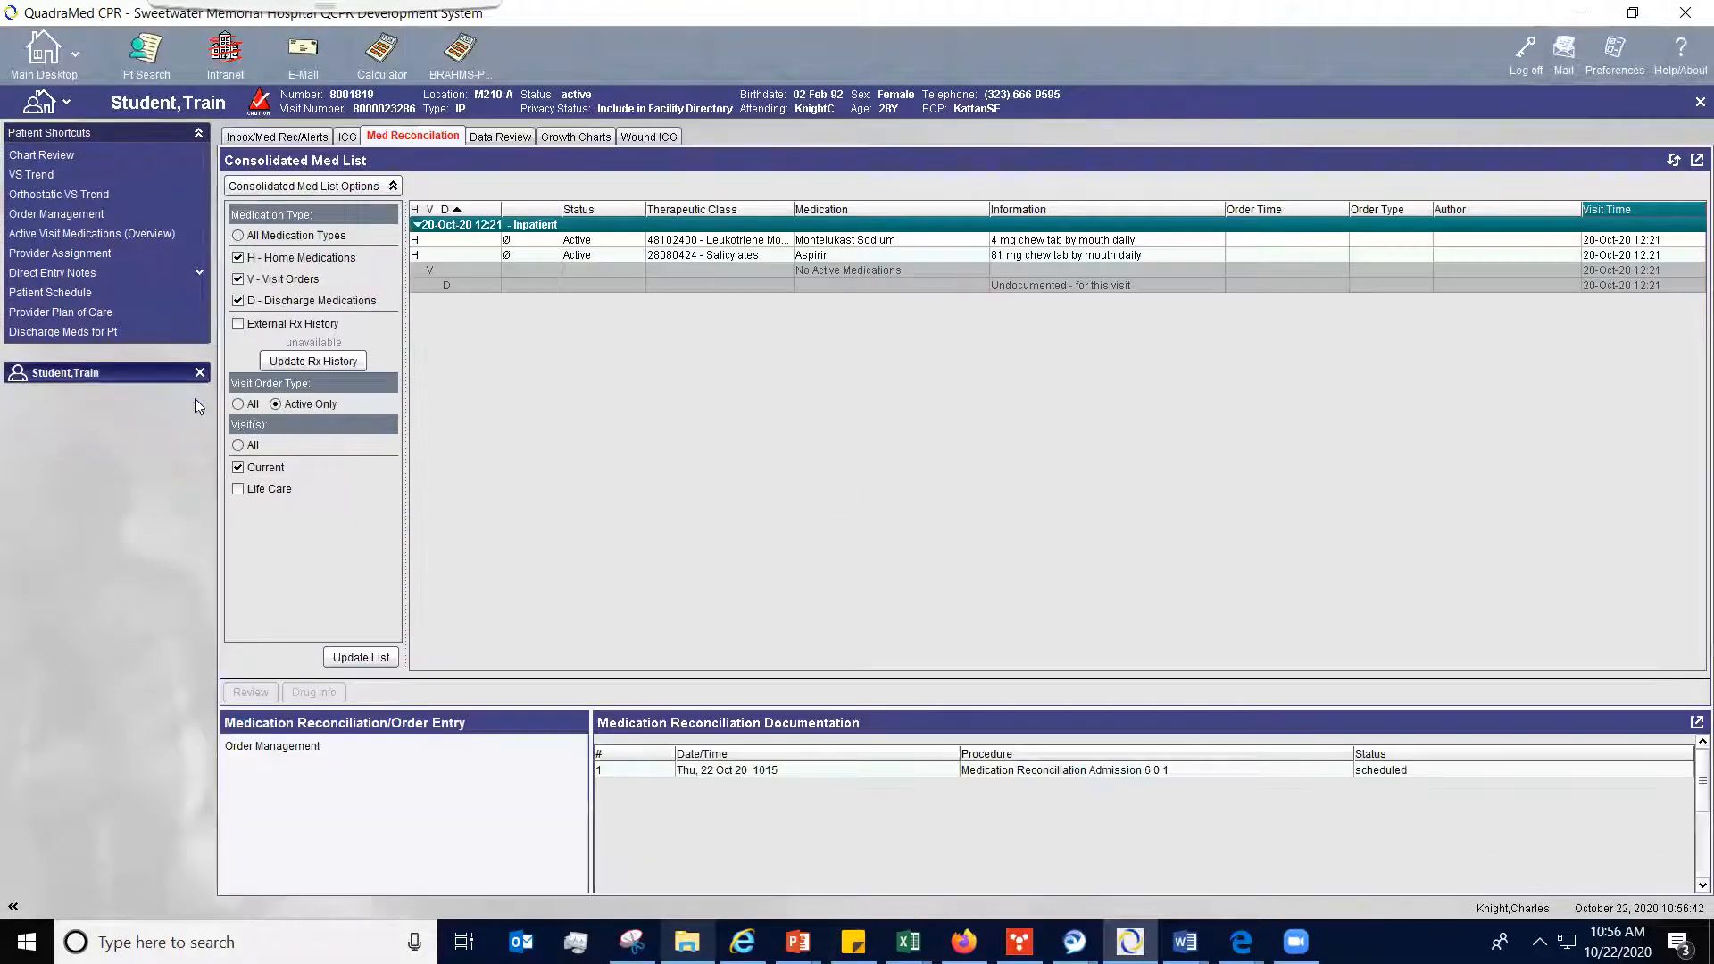
Check the medication reconciliation documentation status in the patient's inbox and refresh the Consolidated Med List.
left_click(273, 137)
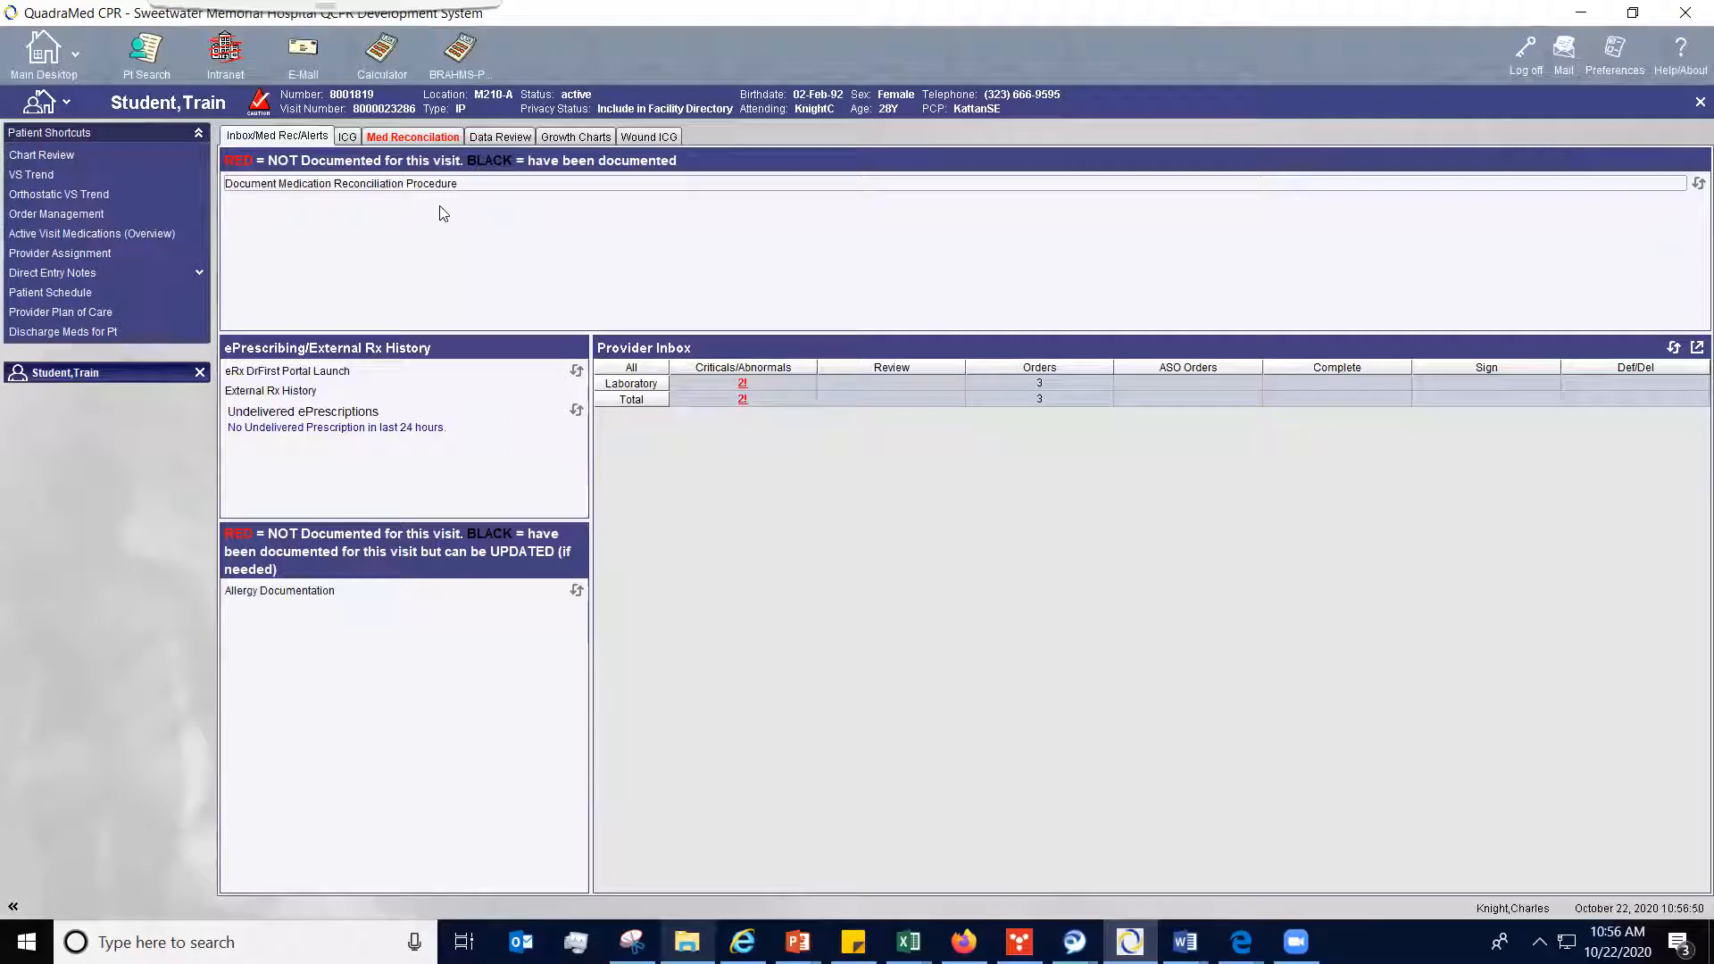
left_click(426, 140)
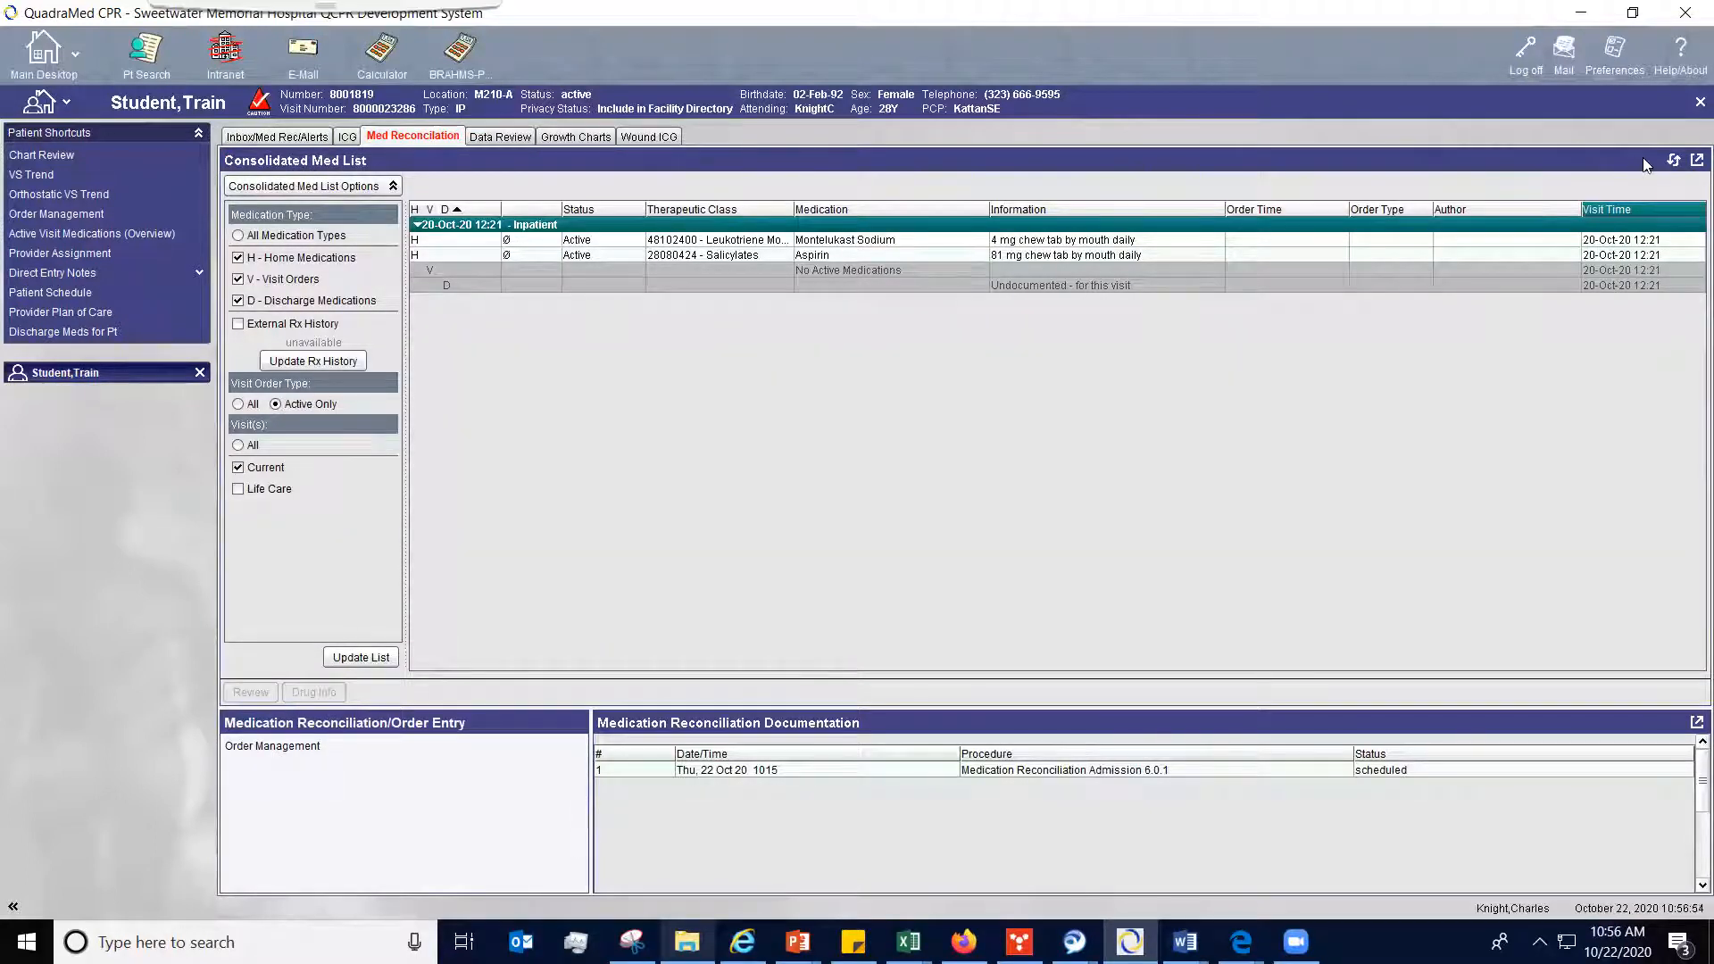
left_click(1674, 161)
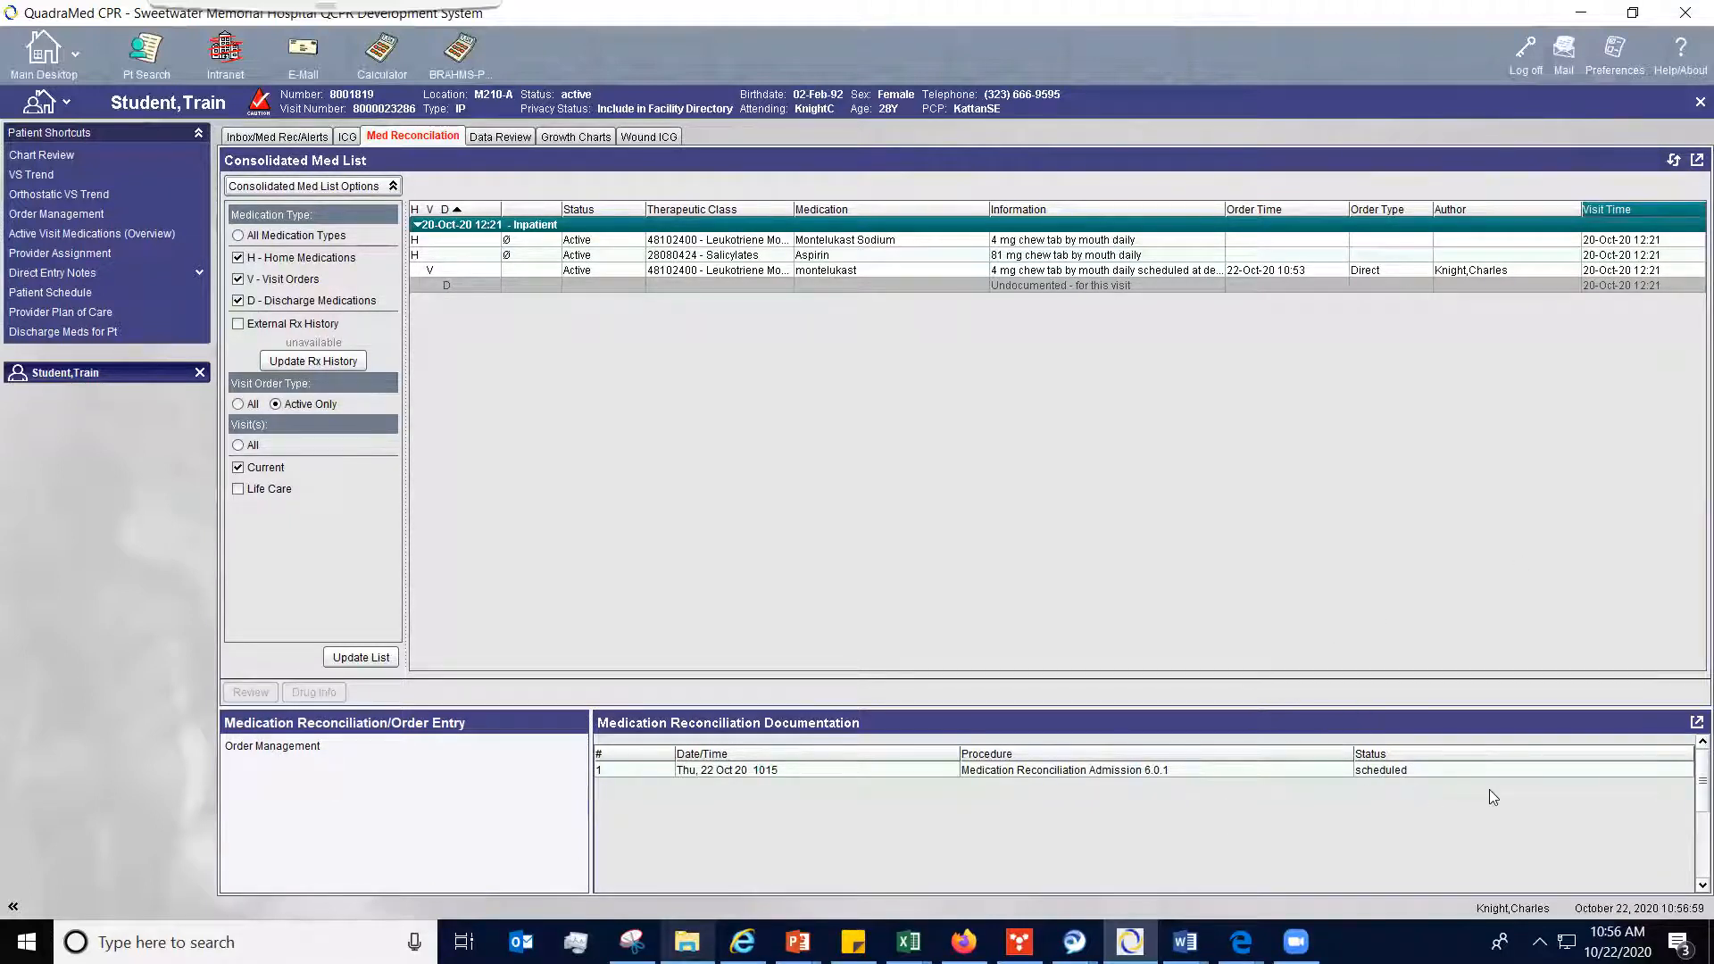
Open the full Medication Reconciliation Documentation list to check for remaining events.
left_click(1696, 722)
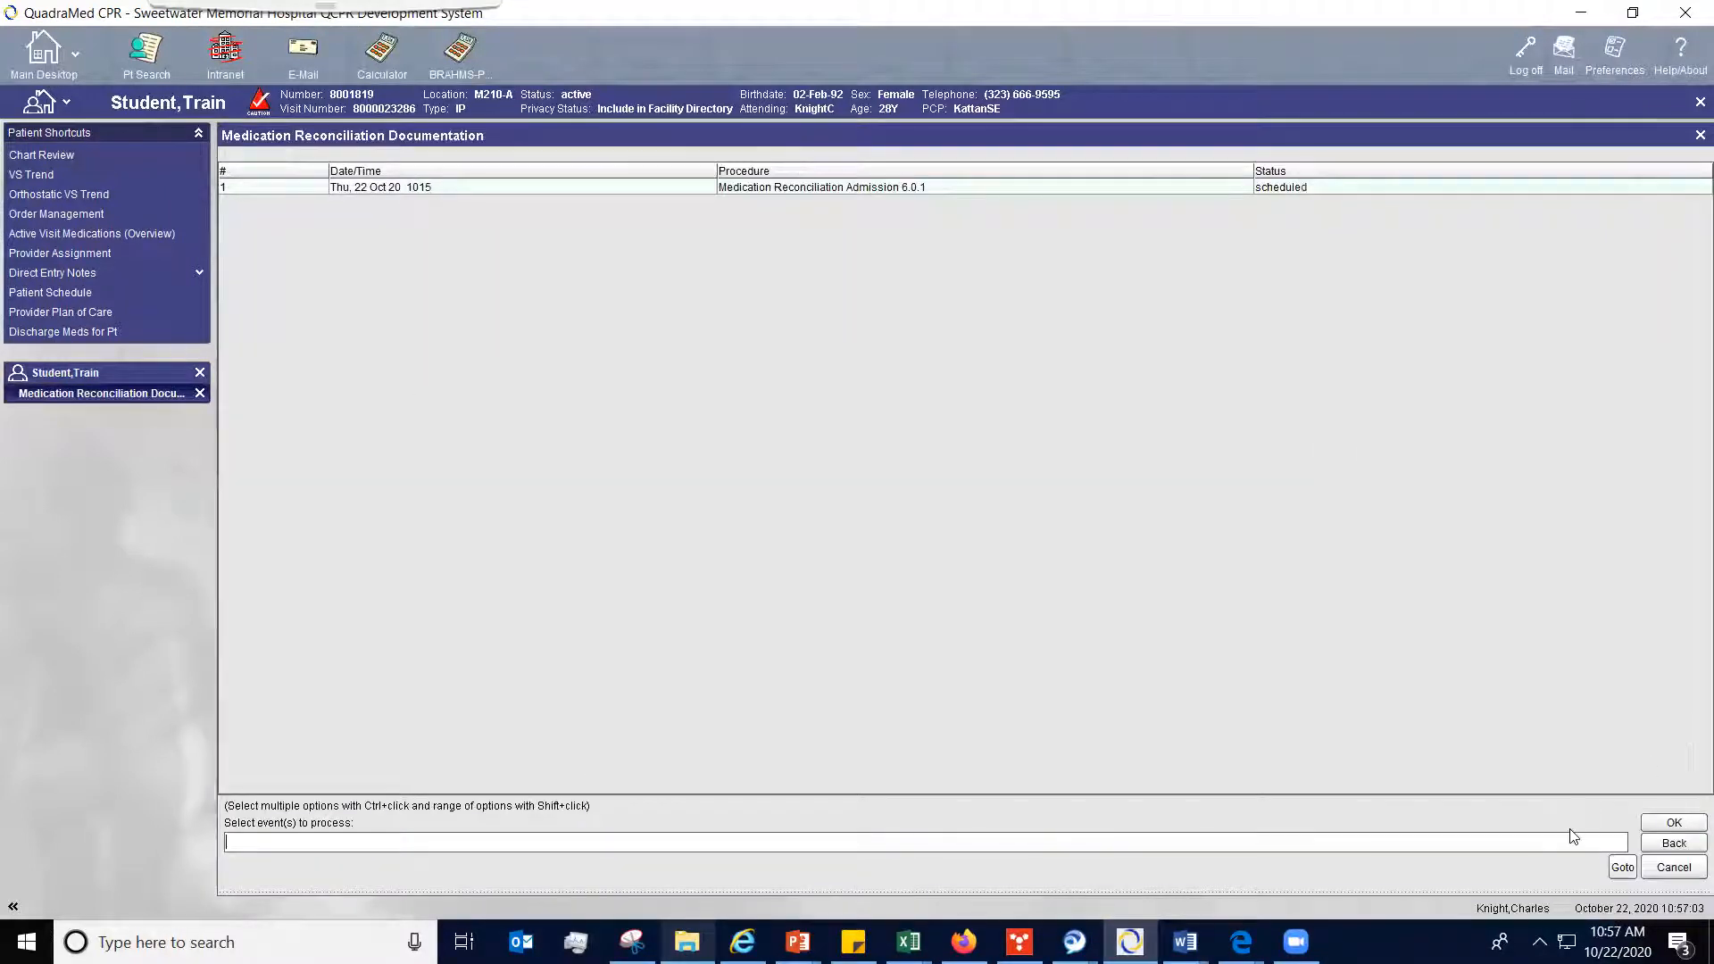
left_click(1570, 840)
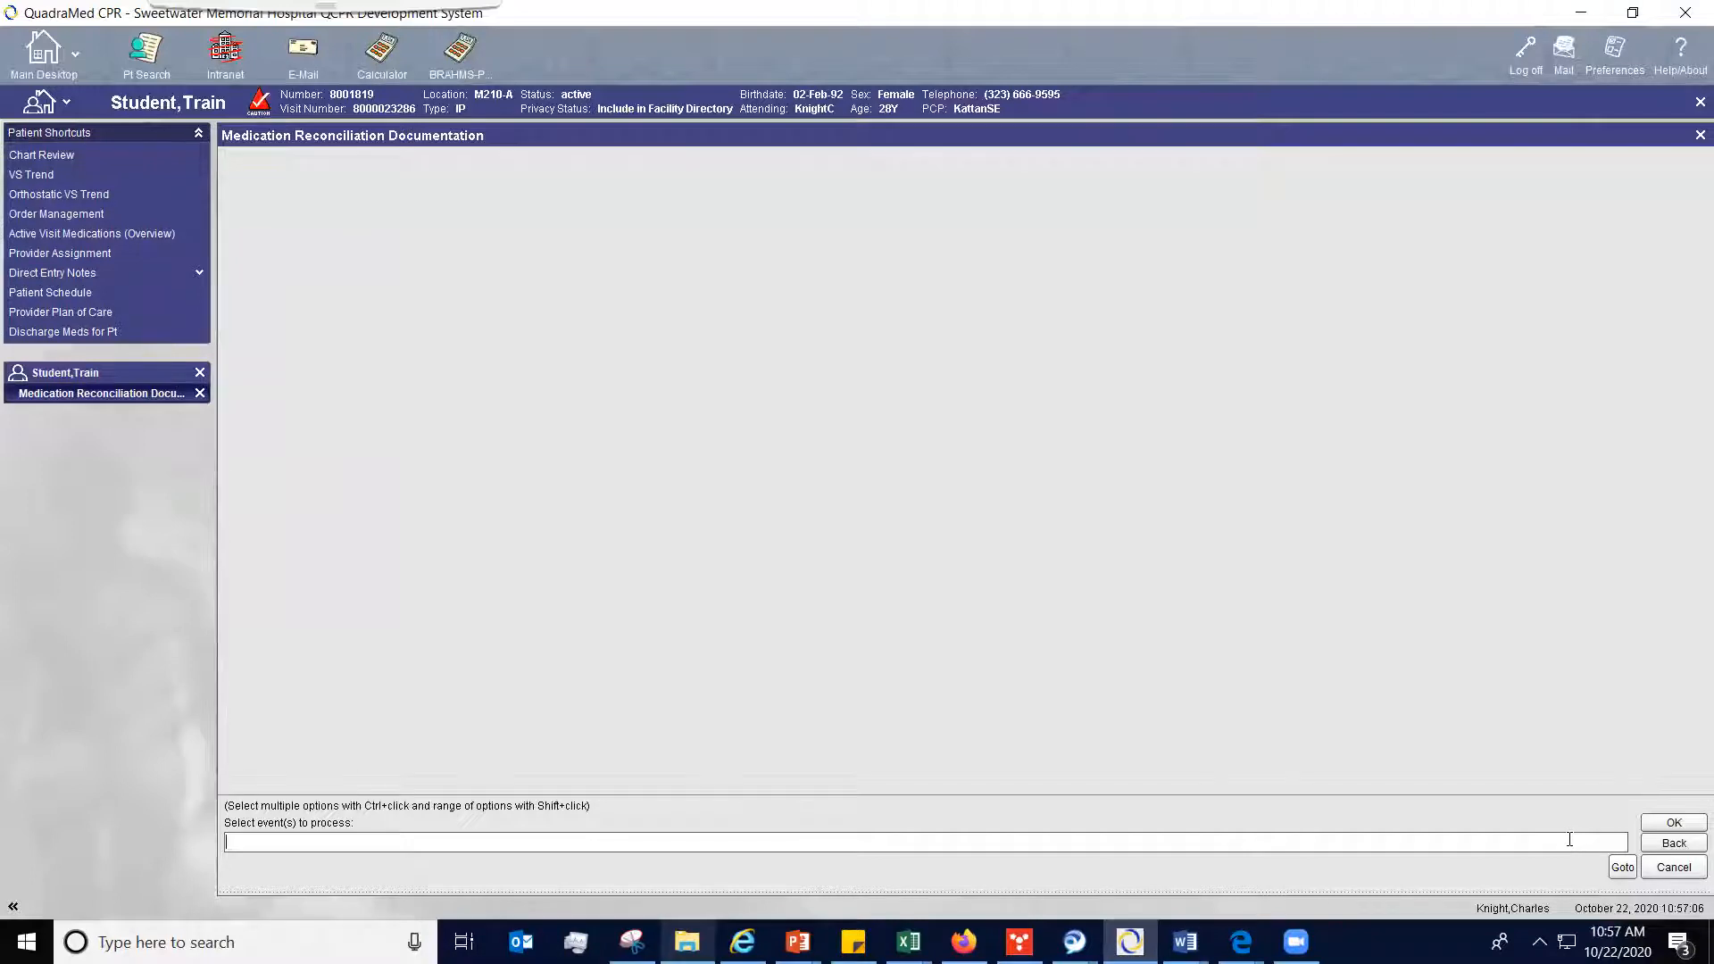